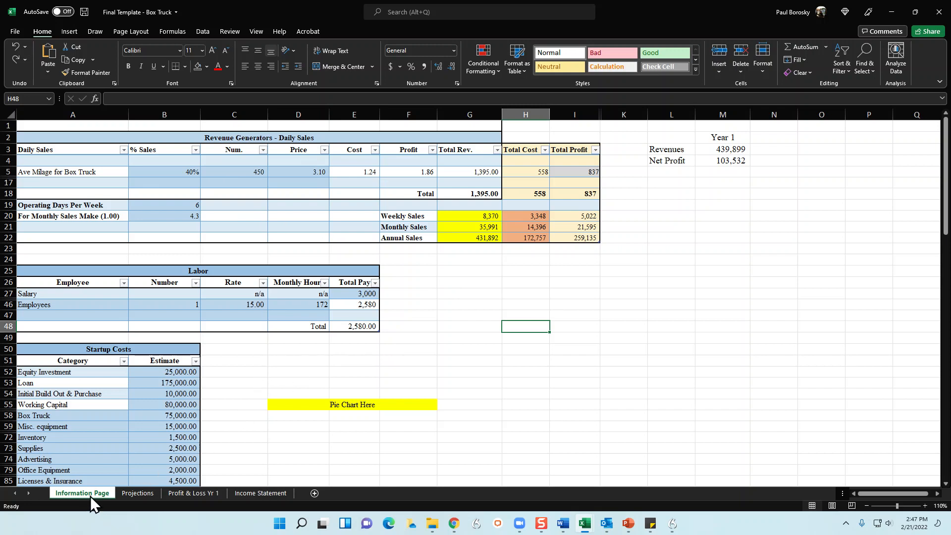
Review the input cells on the Information Page for box truck sales, startup cost estimates and employee labor.
left_click(167, 171)
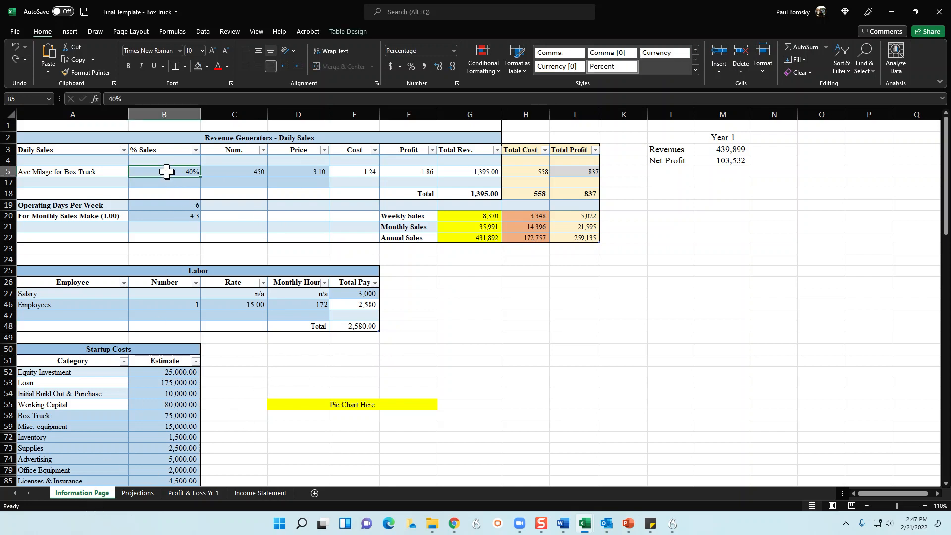
left_click_drag(167, 172, 283, 170)
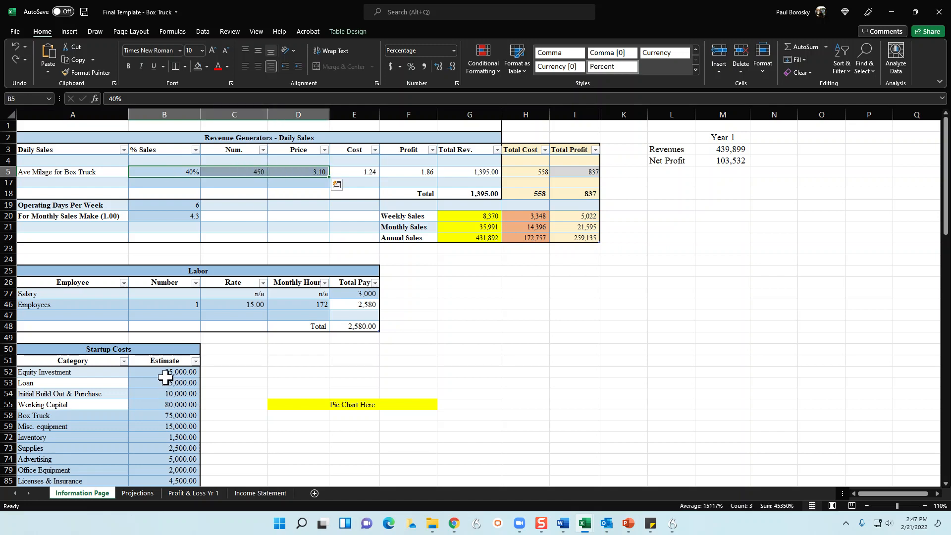
left_click_drag(165, 376, 179, 452)
left_click_drag(185, 303, 288, 299)
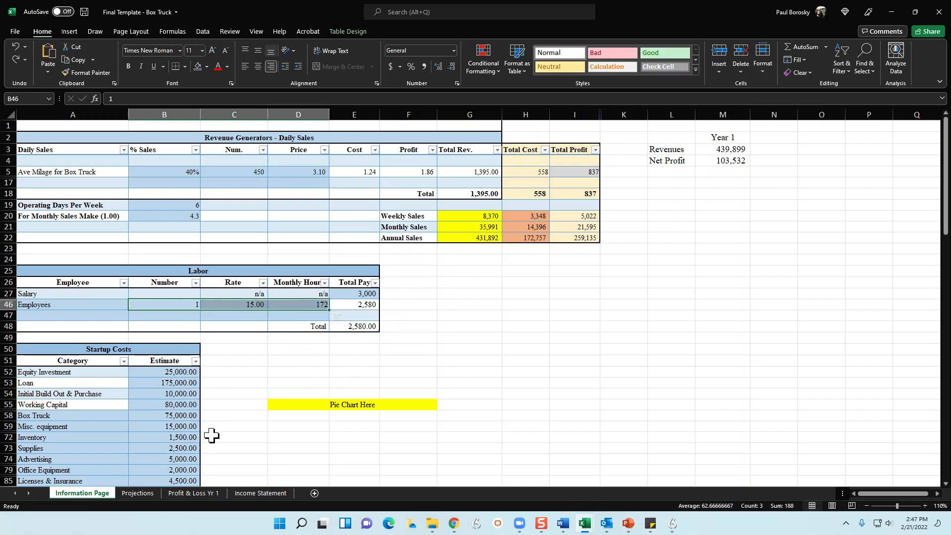
Review the Projections sheet's Financial Highlights and Segmentation charts and the Year 1 revenue, costs and net profit.
left_click(137, 493)
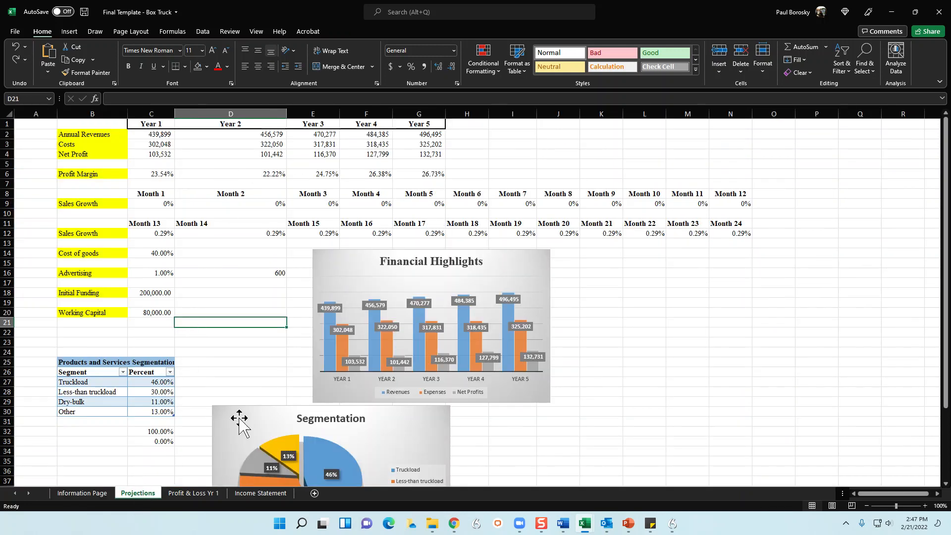
left_click(352, 270)
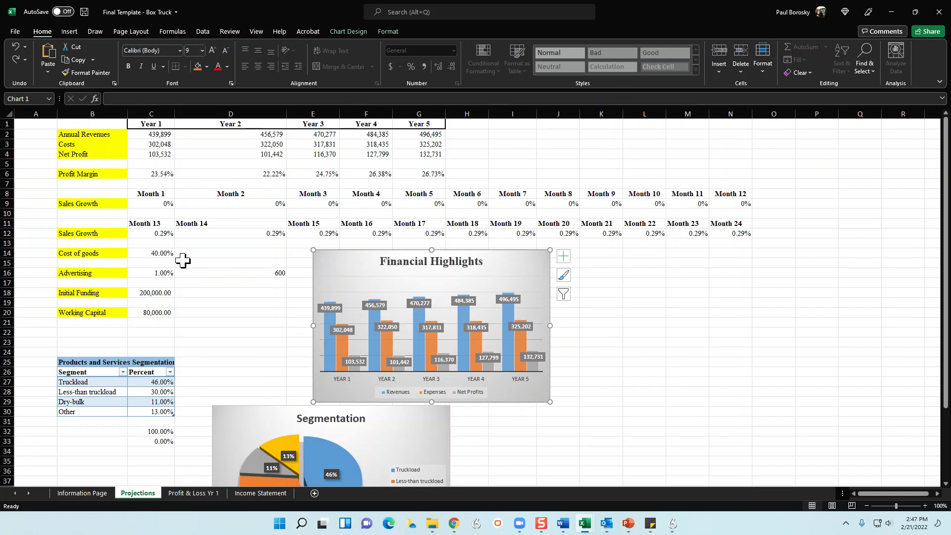
scroll(270, 374, "down", 3)
left_click(397, 336)
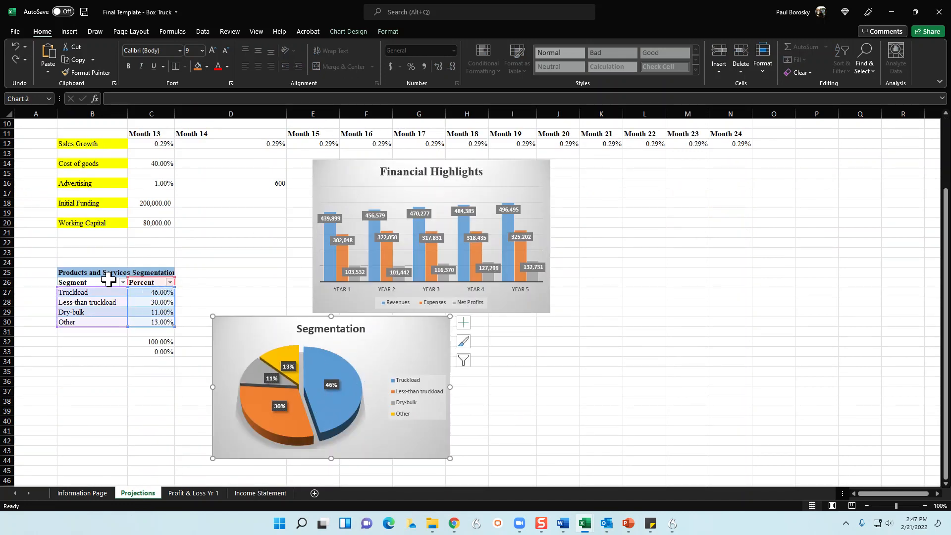
scroll(167, 361, "up", 3)
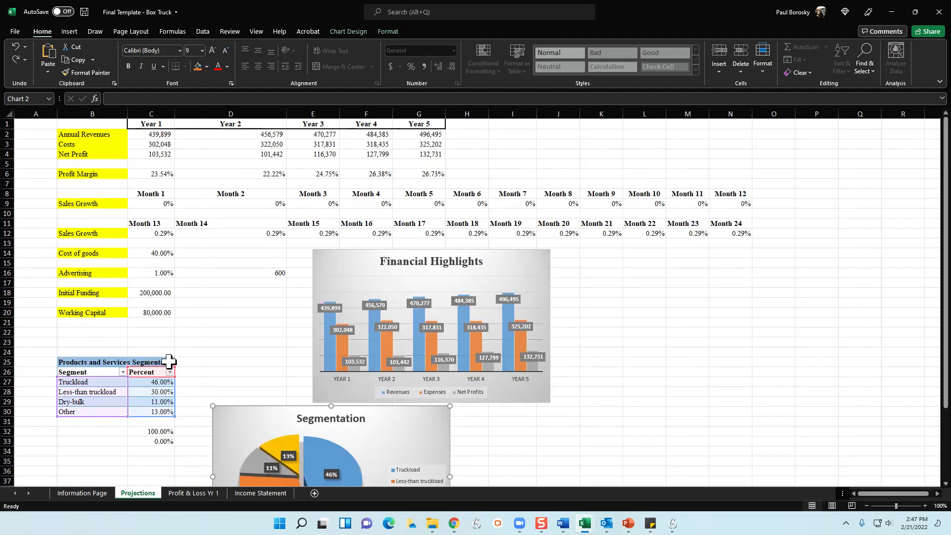
left_click(367, 267)
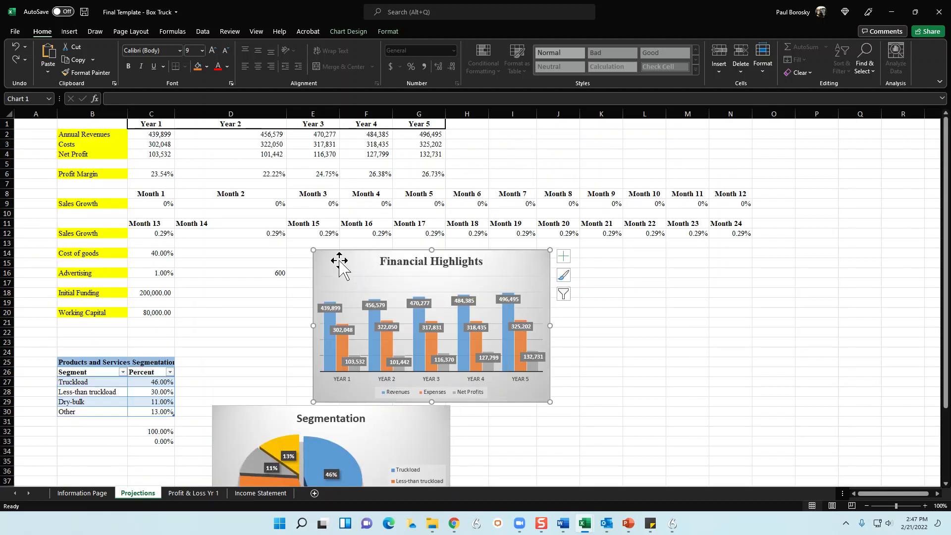
left_click(152, 136)
left_click_drag(152, 136, 154, 154)
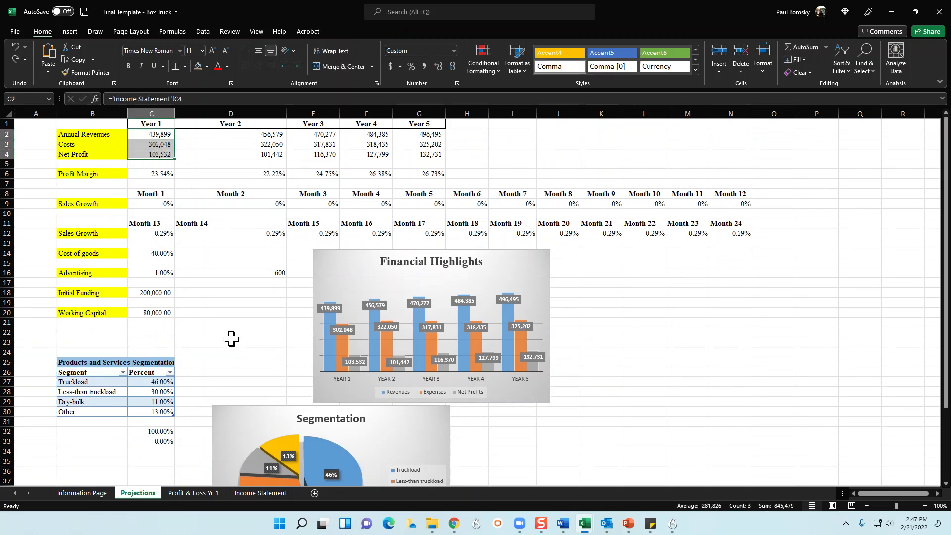
Review the monthly columns of all four quarterly income statements on the Profit & Loss Yr 1 sheet.
left_click(200, 493)
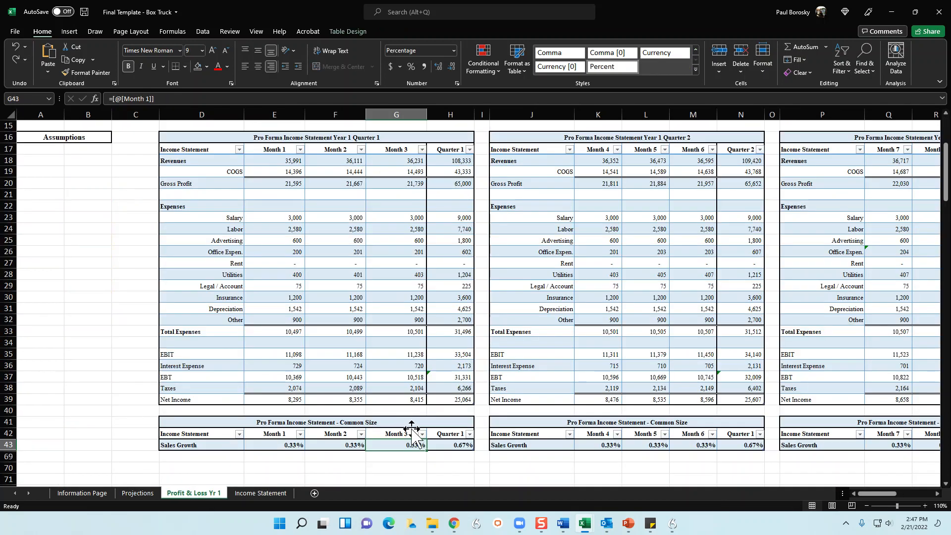
left_click(391, 219)
left_click_drag(274, 149, 384, 151)
left_click_drag(596, 149, 693, 151)
left_click(917, 150)
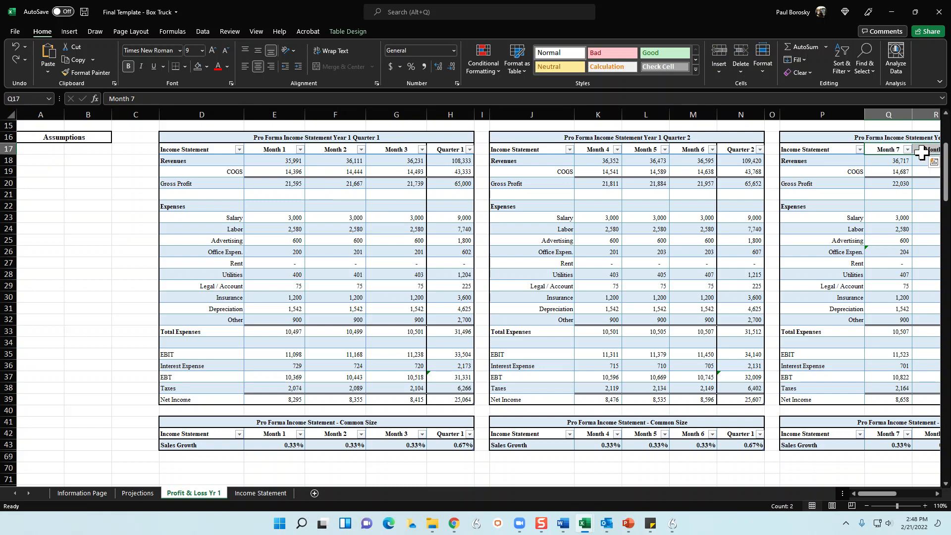
key("Right")
key("Right")
key("Right")
key("Right")
key("Right")
key("Right")
key("Right")
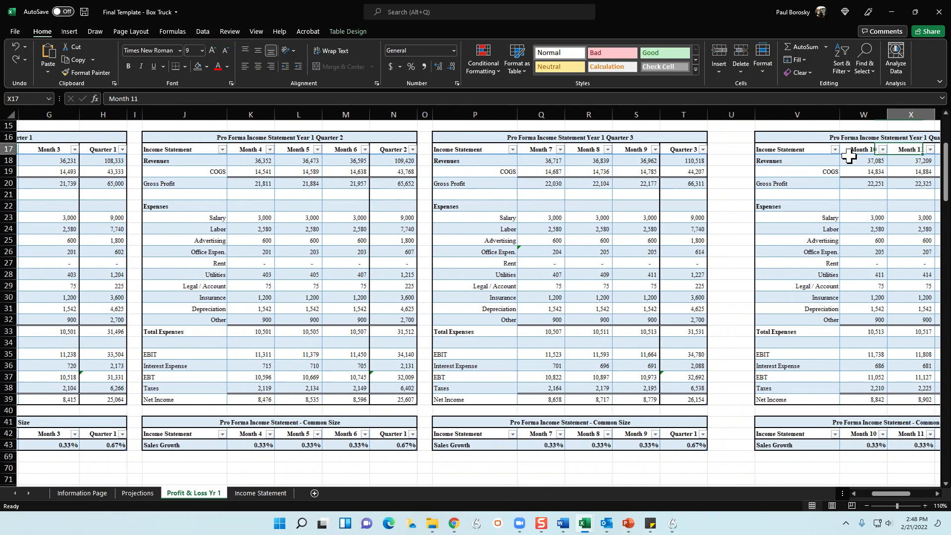
left_click_drag(805, 153, 872, 151)
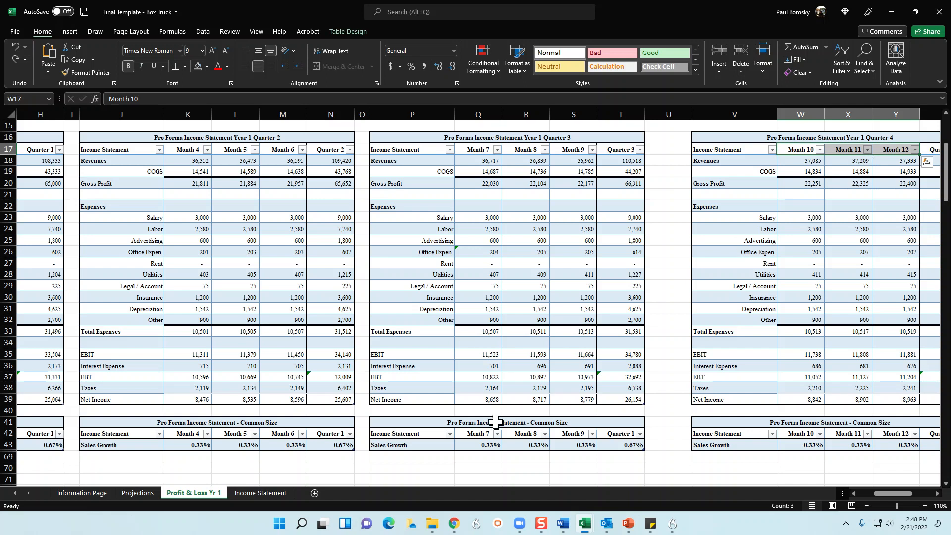
Review the Year 1 to Year 5 columns of the Income Statement sheet and revisit the first quarter of Profit & Loss Yr 1.
left_click(276, 497)
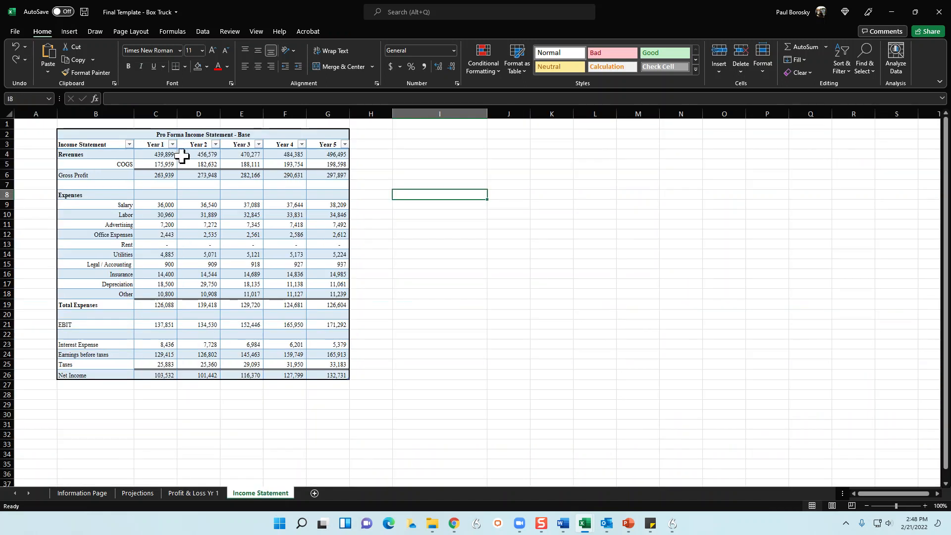
left_click(162, 144)
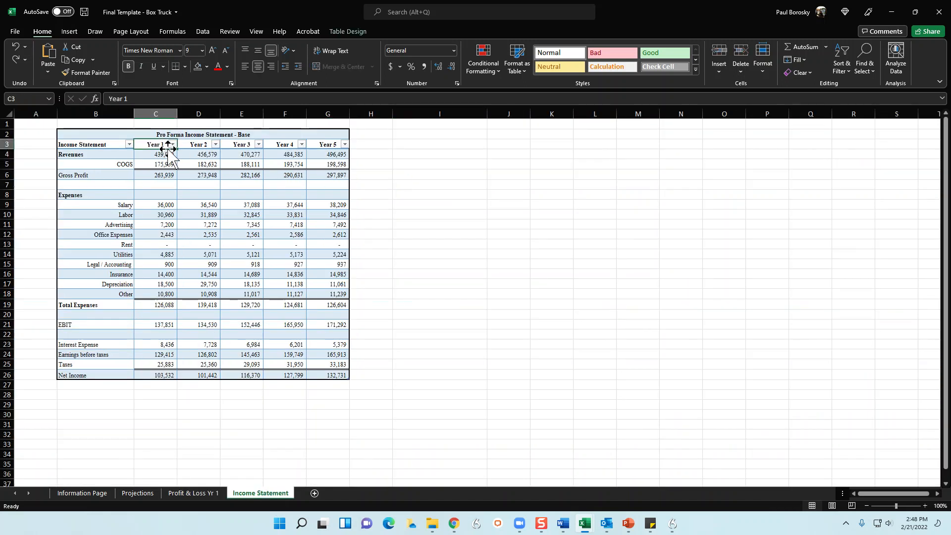
left_click_drag(151, 144, 315, 145)
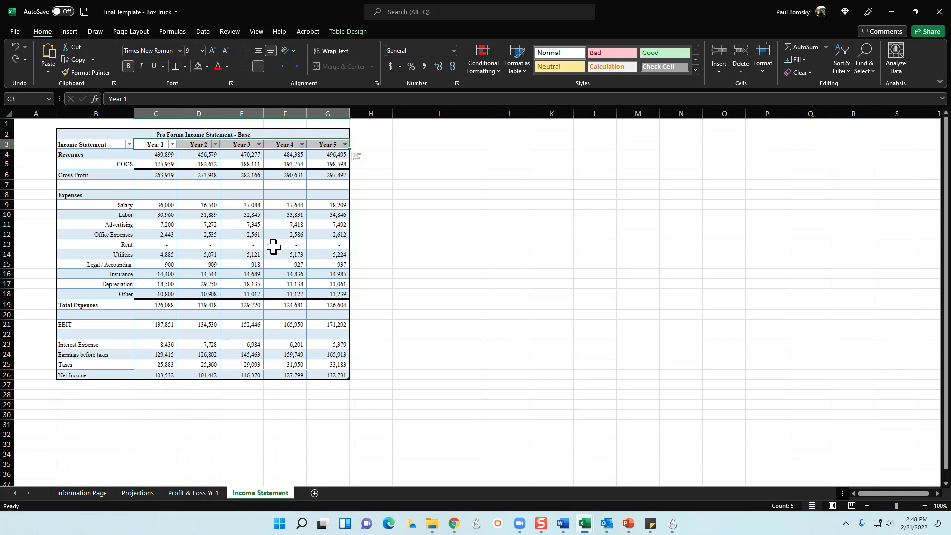
left_click(194, 492)
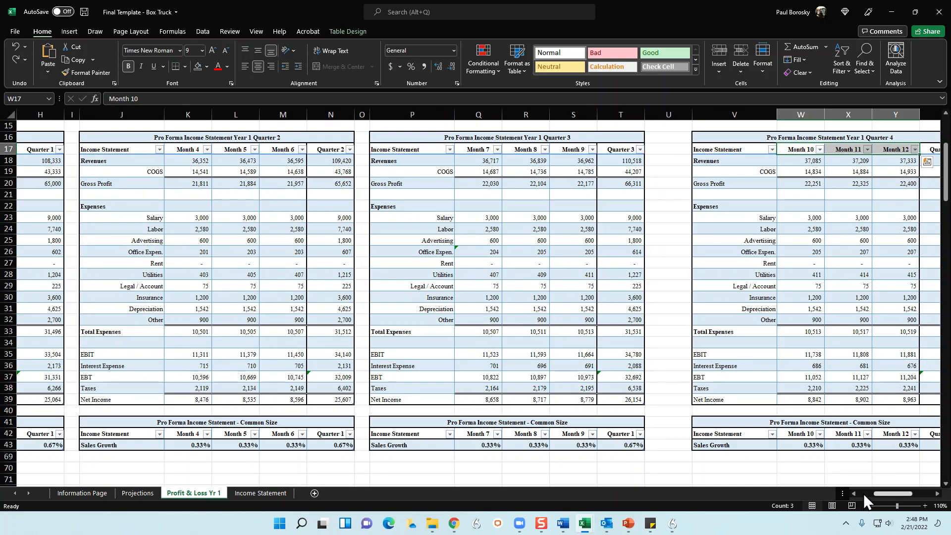
left_click_drag(877, 493, 826, 487)
Review the Information Page inputs: the box truck sales row, the operating days and monthly multiplier, and the Employees labor row.
left_click(74, 492)
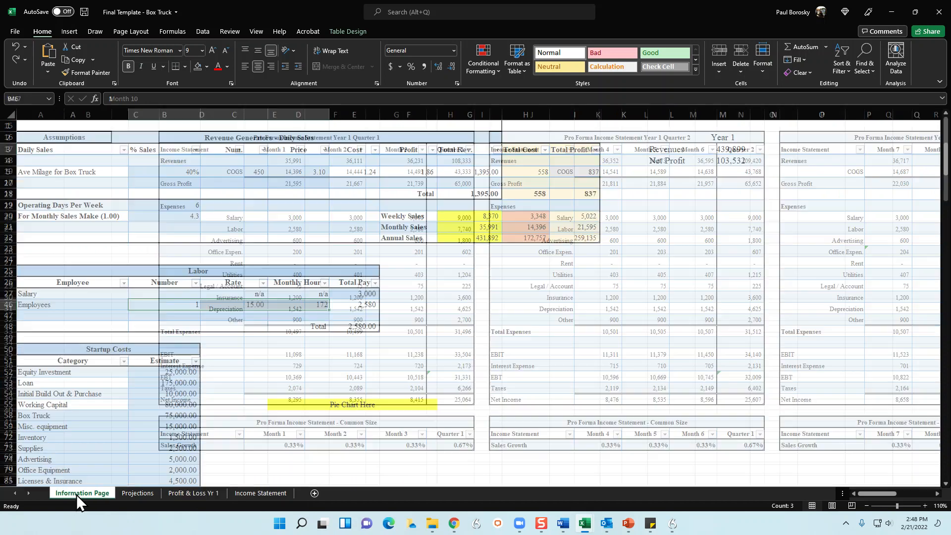
left_click(616, 329)
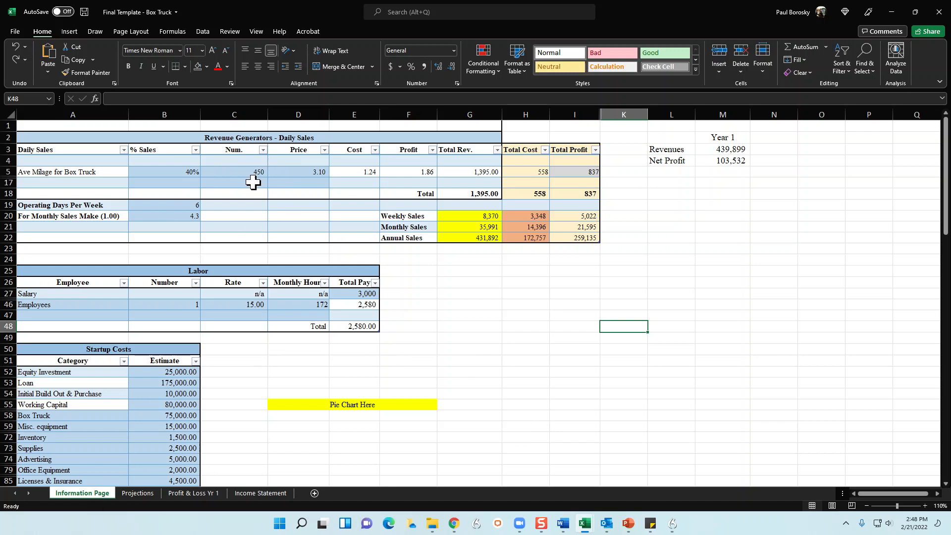
scroll(252, 191, "down", 10)
scroll(242, 229, "up", 10)
left_click(244, 133)
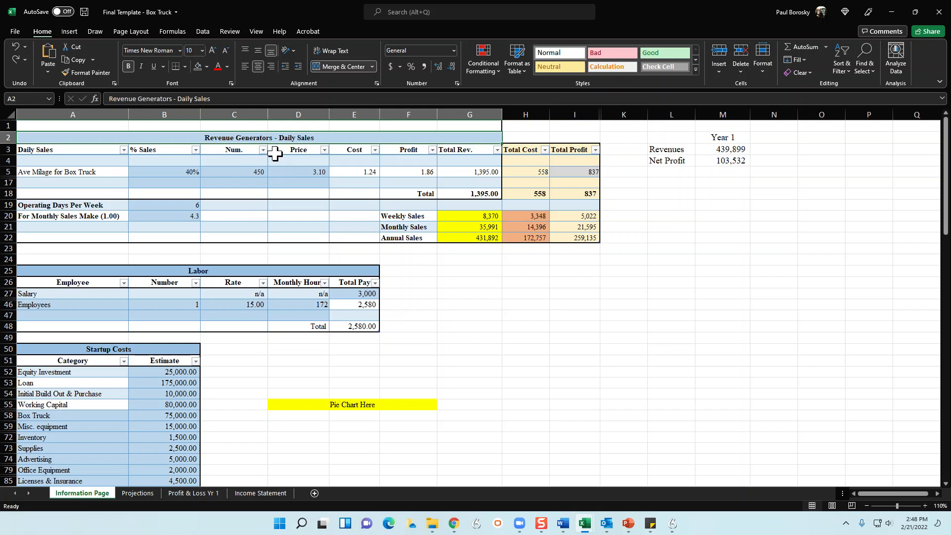
left_click_drag(182, 172, 307, 171)
left_click_drag(179, 204, 179, 219)
left_click(156, 303)
left_click_drag(156, 303, 295, 306)
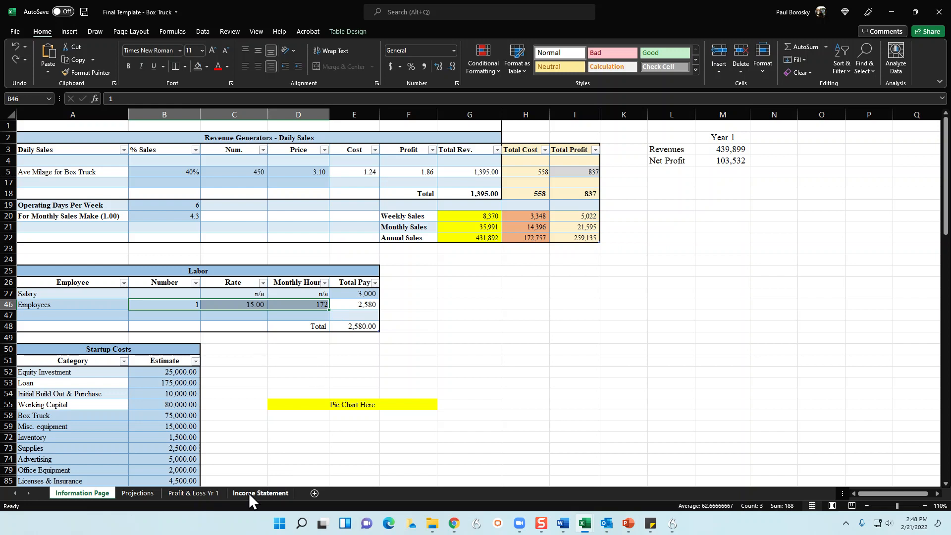
Set the Num. value for Ave Milage for Box Truck to 500 in the daily sales table.
left_click(230, 174)
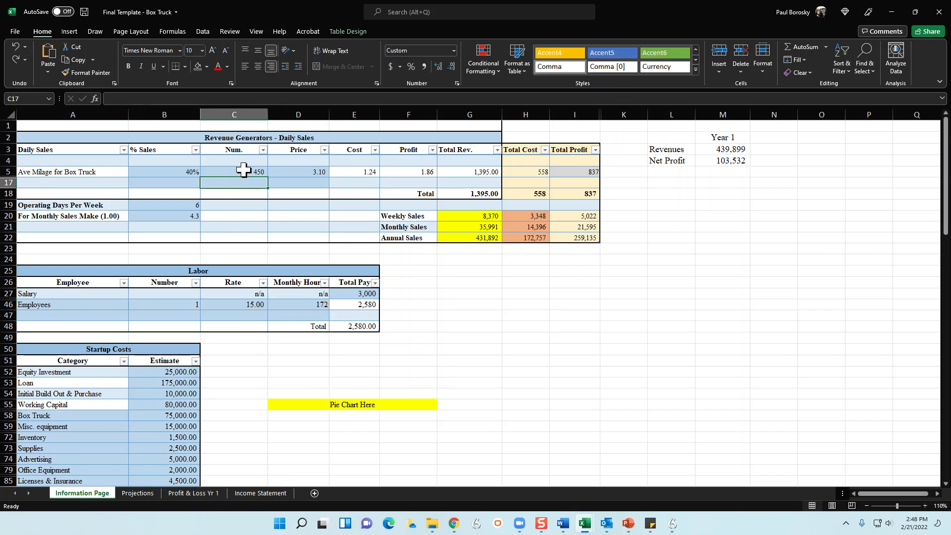
type("500")
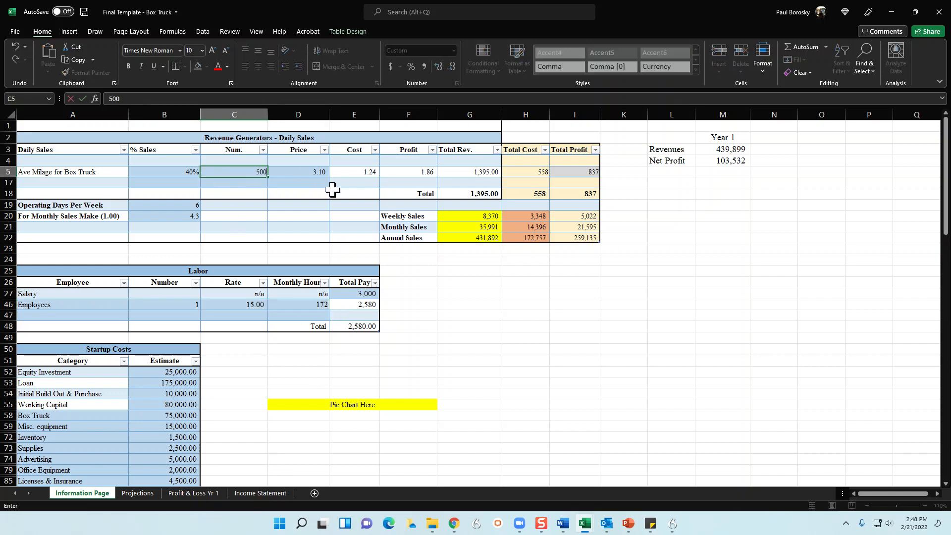
key("Return")
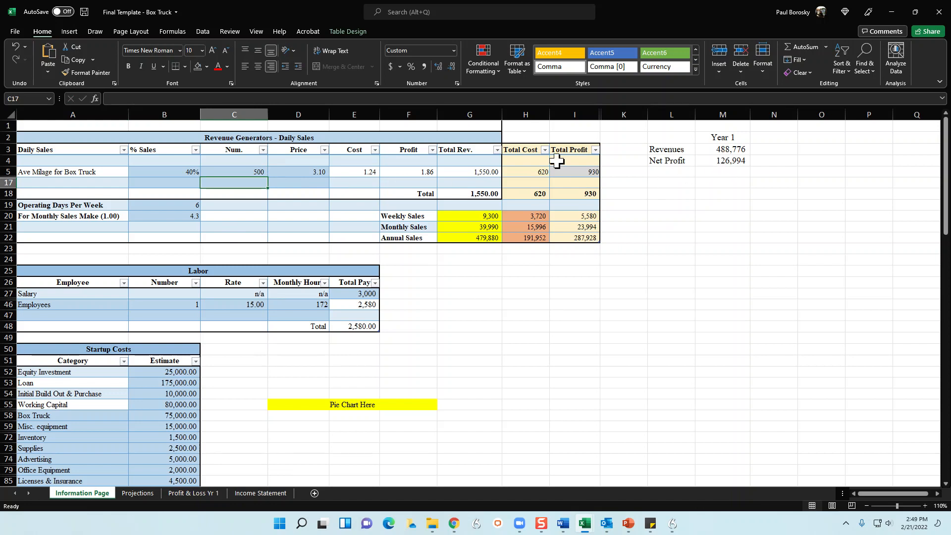
Examine the Revenue Generators table and the box truck row's label, % Sales and Num. cells.
left_click(260, 171)
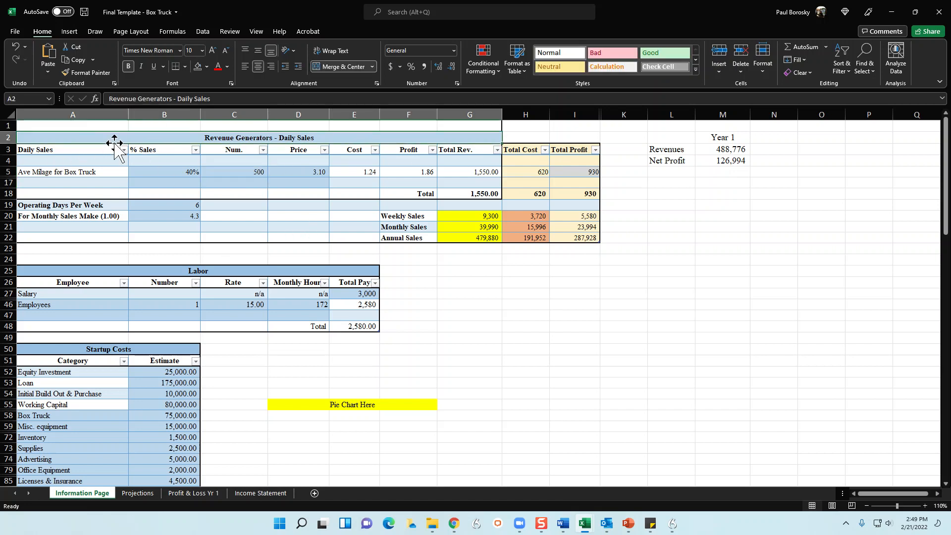
left_click_drag(114, 137, 116, 198)
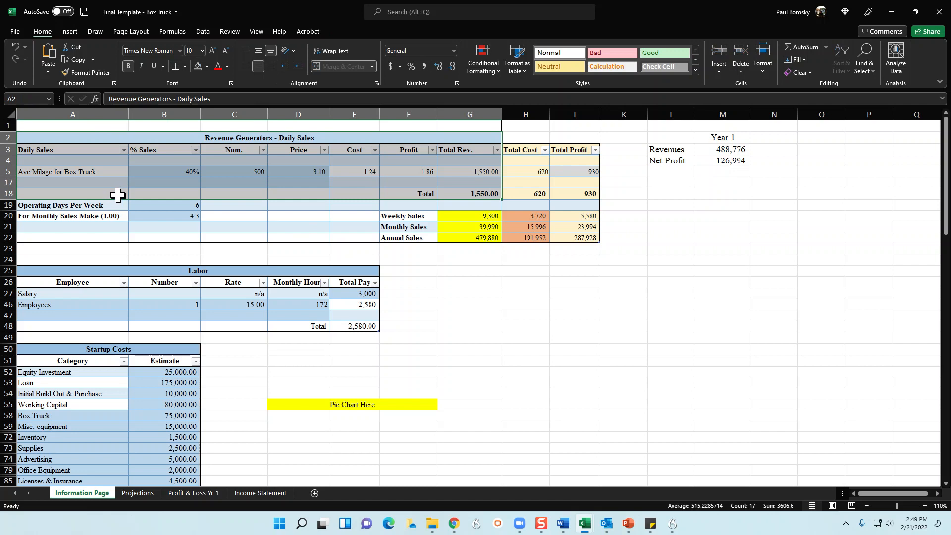
left_click(126, 192)
left_click(99, 175)
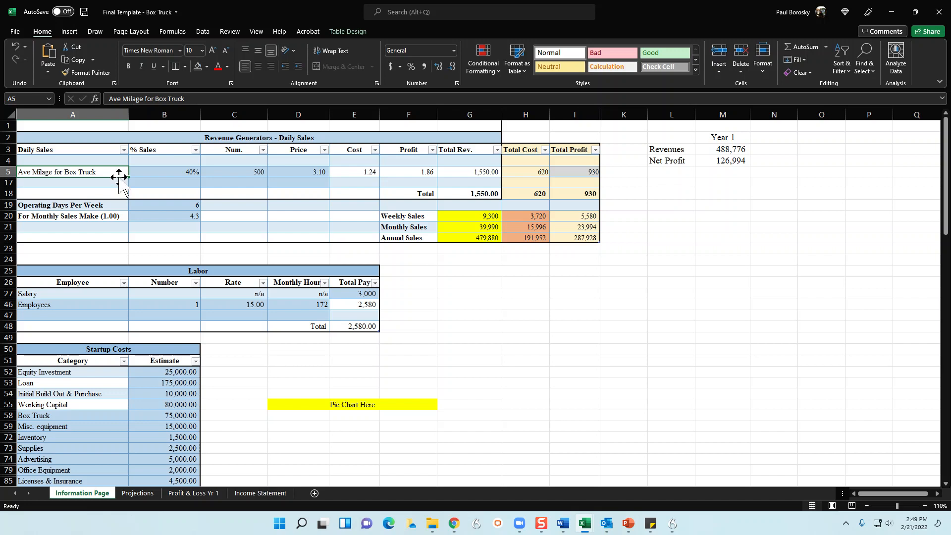
left_click(161, 173)
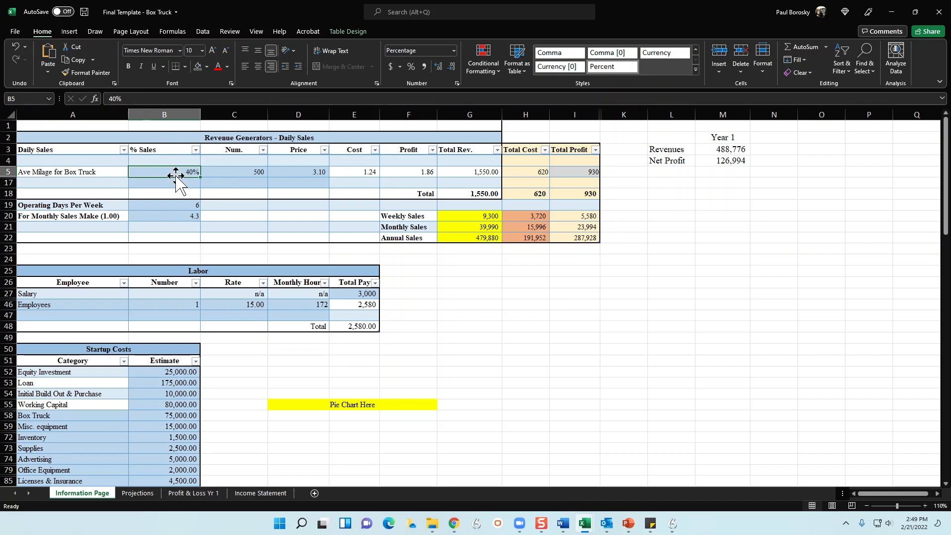
left_click(257, 175)
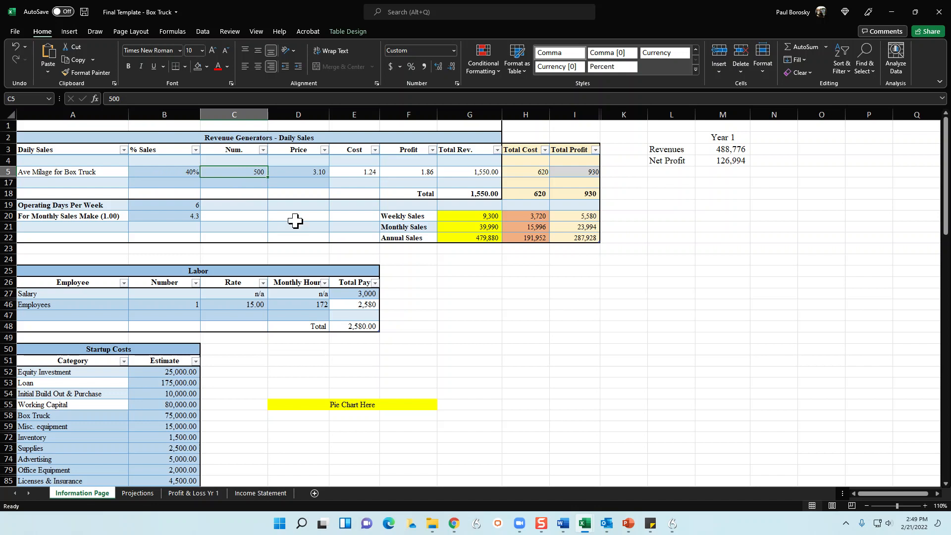
Set the Price for Ave Milage for Box Truck to 3.
left_click(315, 176)
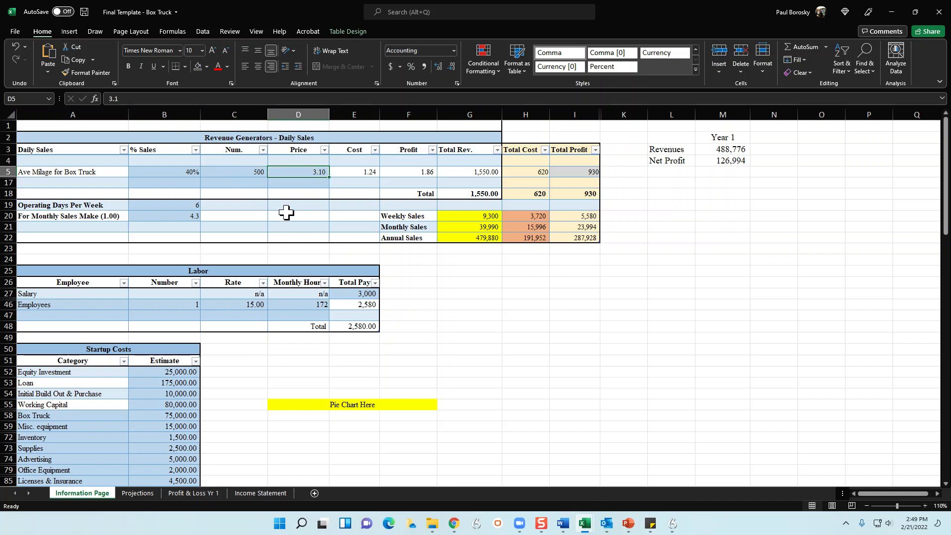
type("3")
key("Return")
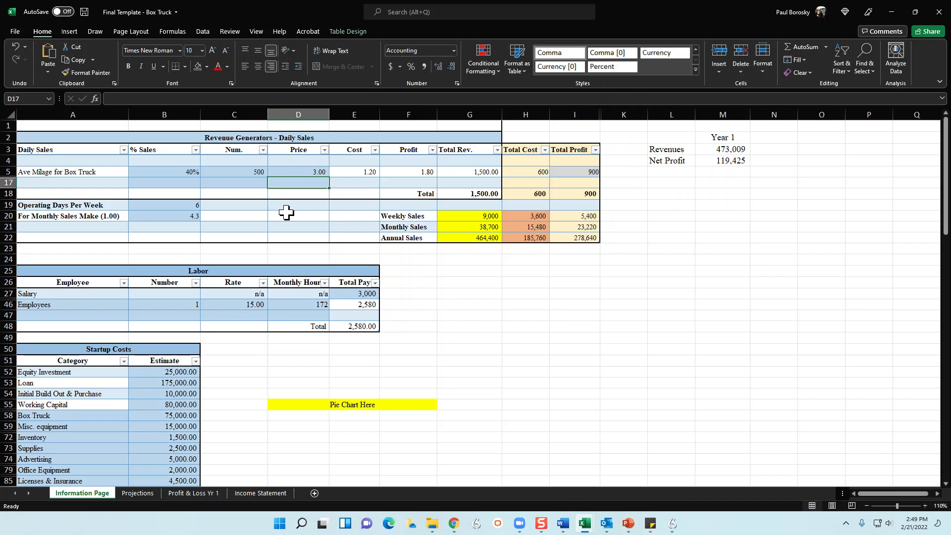
Set the Price for Ave Milage for Box Truck to 3.25 in the daily sales table.
left_click(308, 171)
type("3.25")
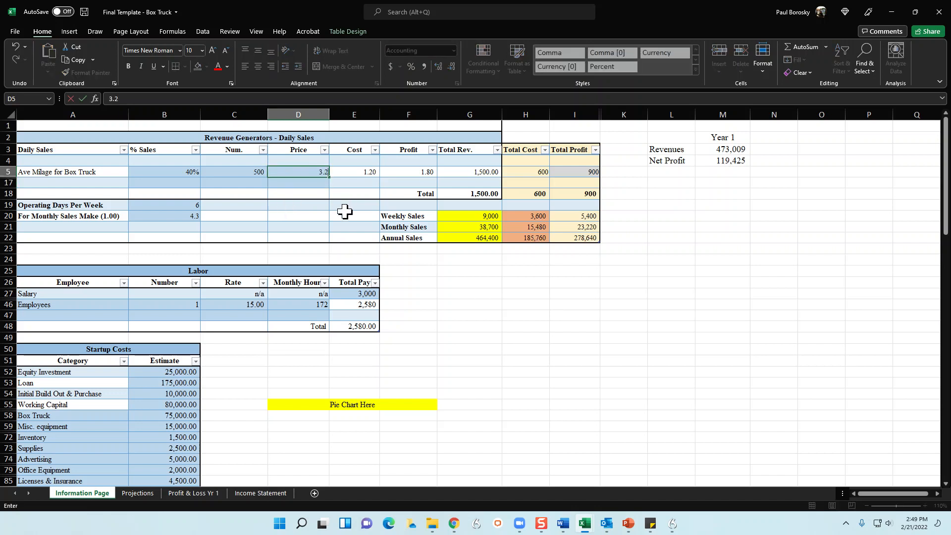
key("Return")
key("Up")
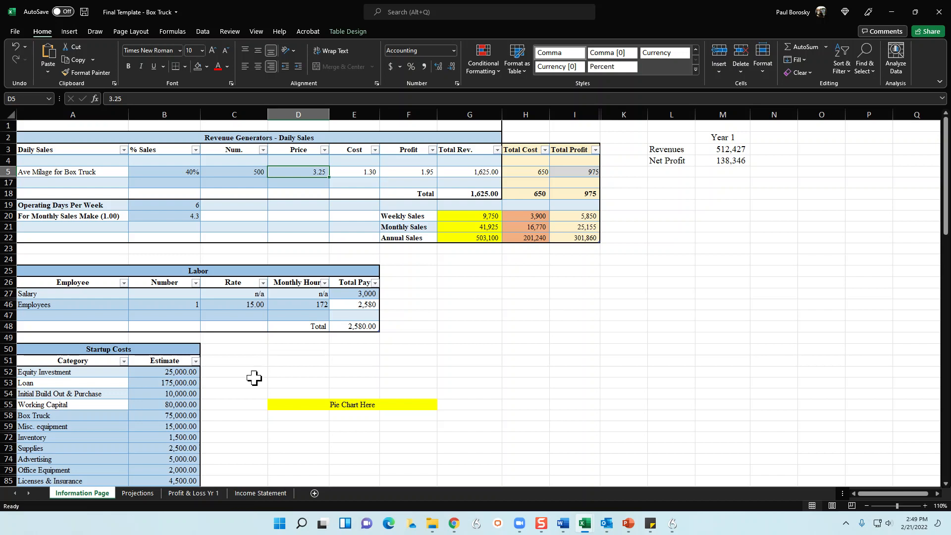
Set Operating Days Per Week to 7 below the daily sales table.
left_click(176, 206)
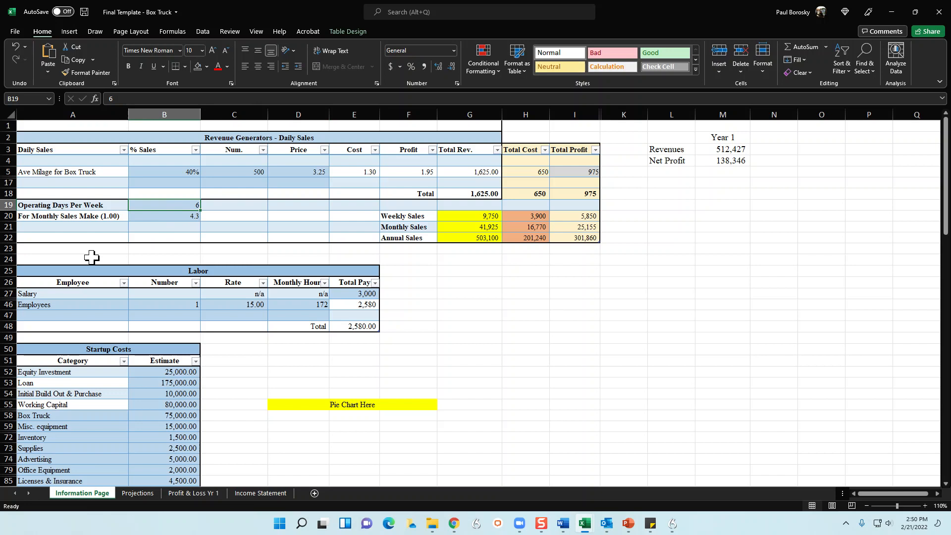
type("7")
key("Return")
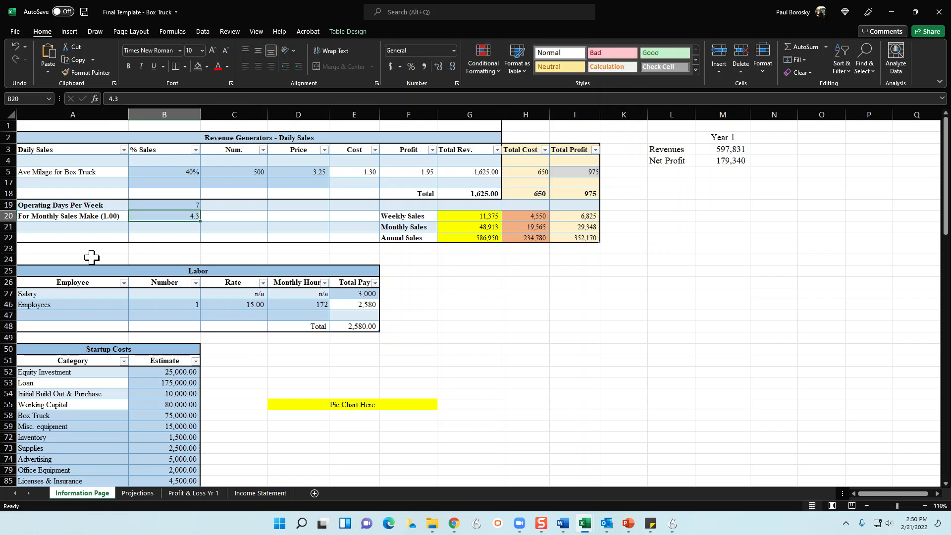
Set Operating Days Per Week to 5 below the daily sales table.
left_click(169, 205)
type("5")
key("Return")
Set Operating Days Per Week to 6 below the daily sales table.
left_click(169, 205)
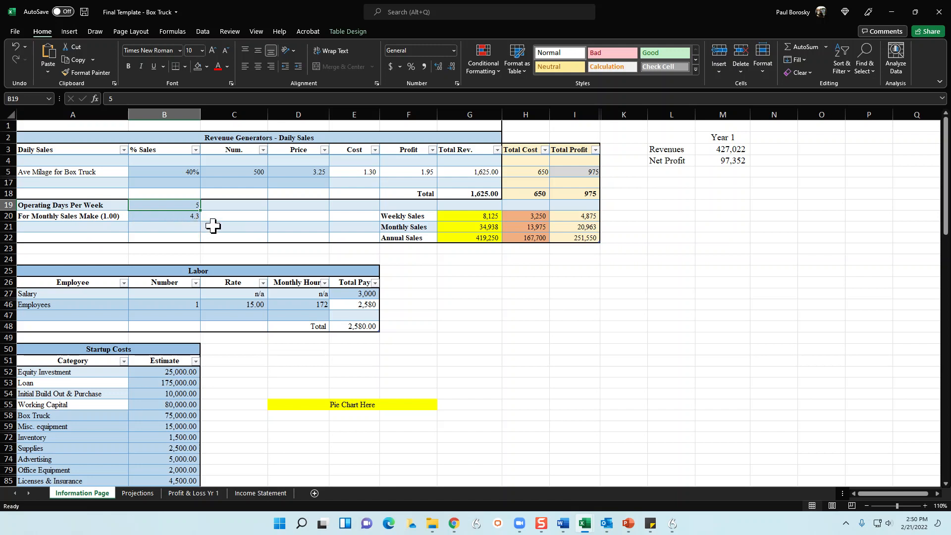
type("6")
key("Return")
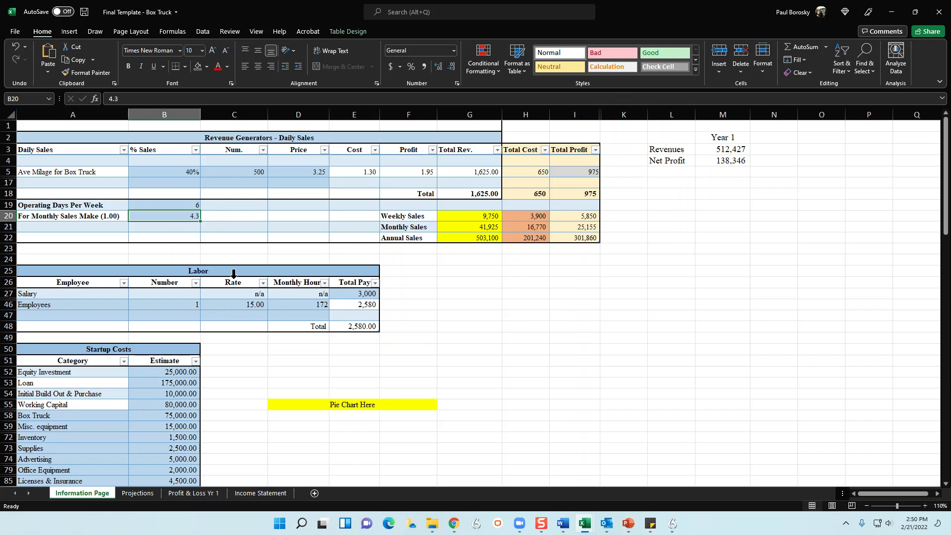
Set the Salary row's Total Pay in the Labor table to 4,500.
left_click(218, 325)
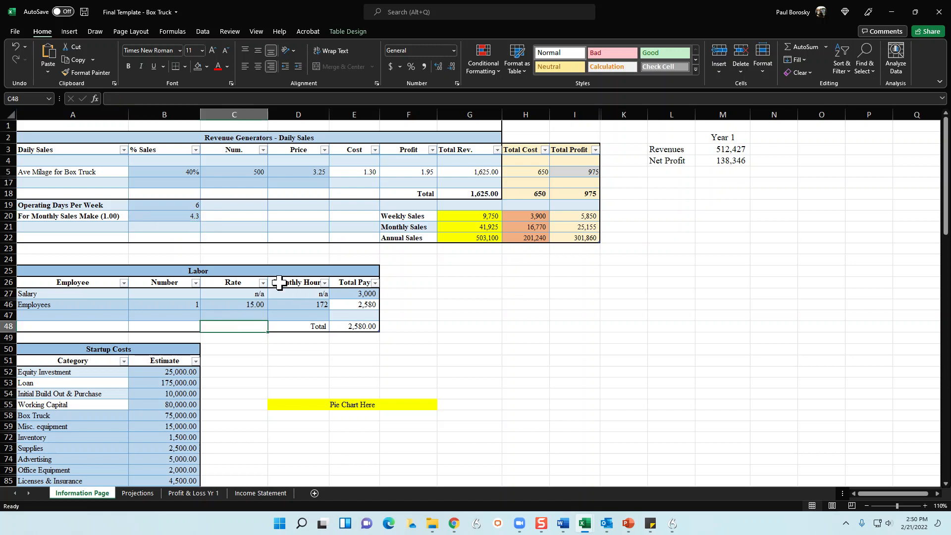
scroll(276, 292, "down", 3)
scroll(277, 294, "down", 1)
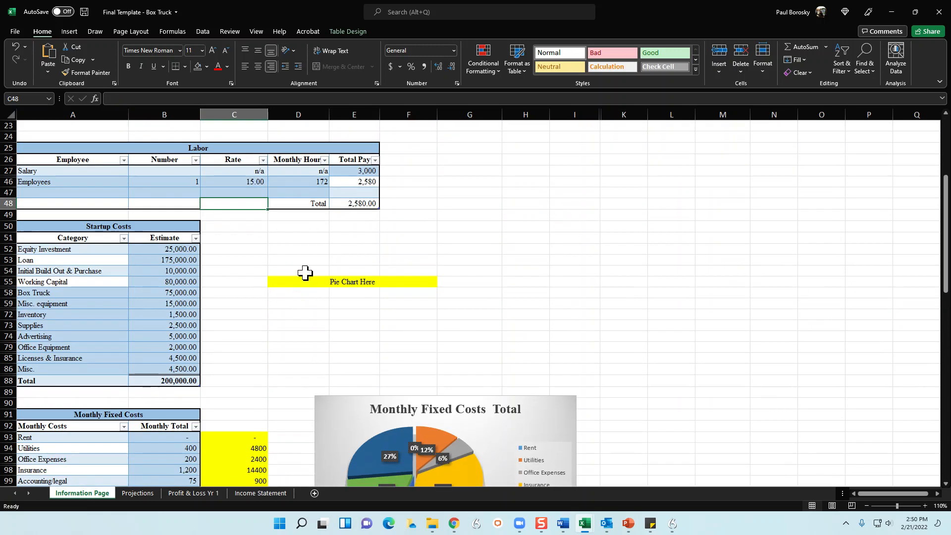
left_click(357, 171)
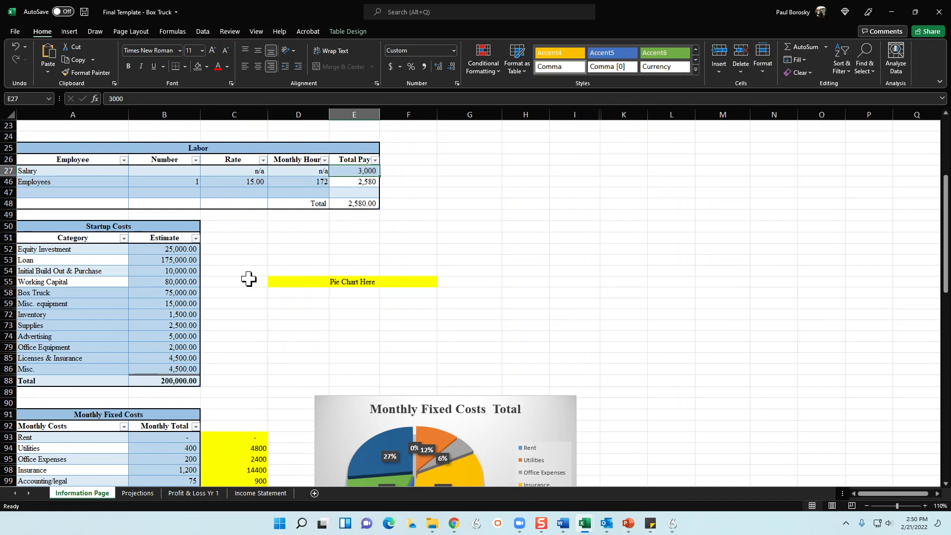
type("45")
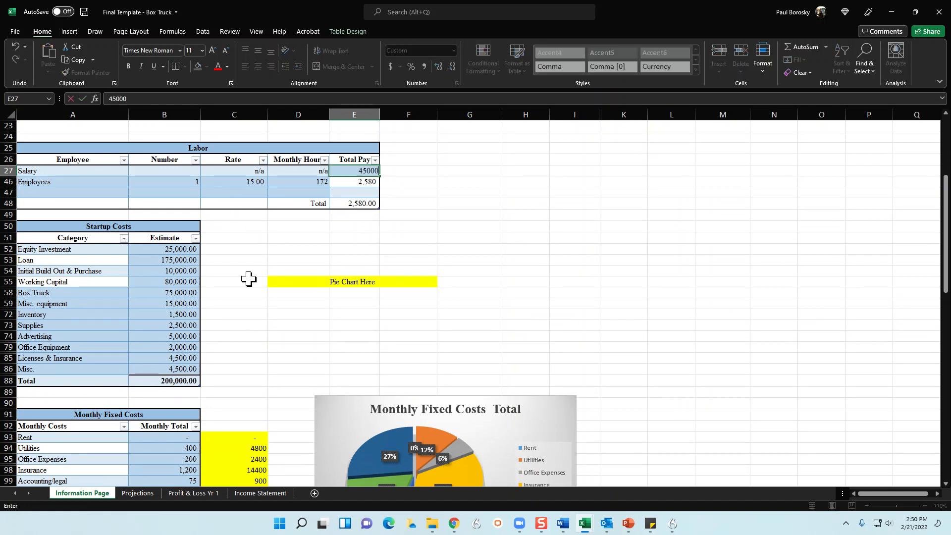
key("Return")
key("Up")
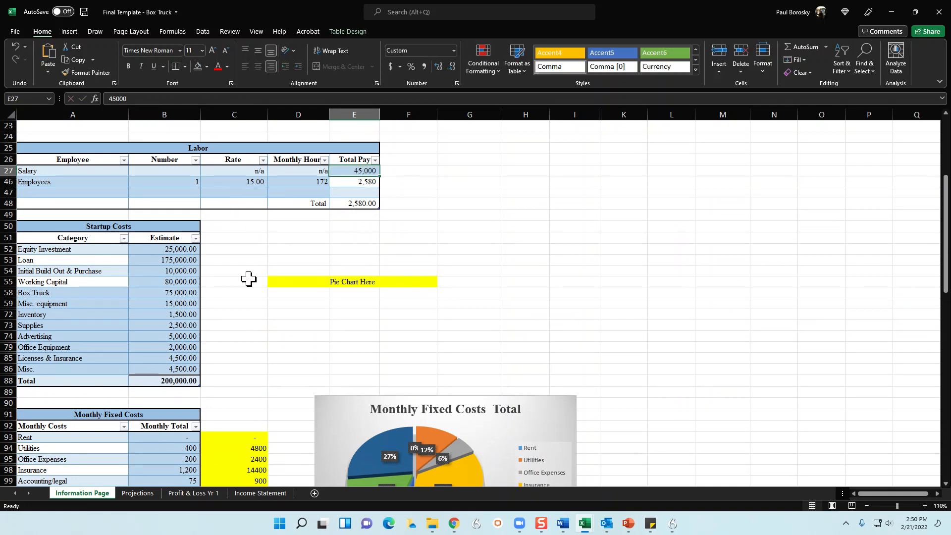
type("4,")
type("500")
key("Return")
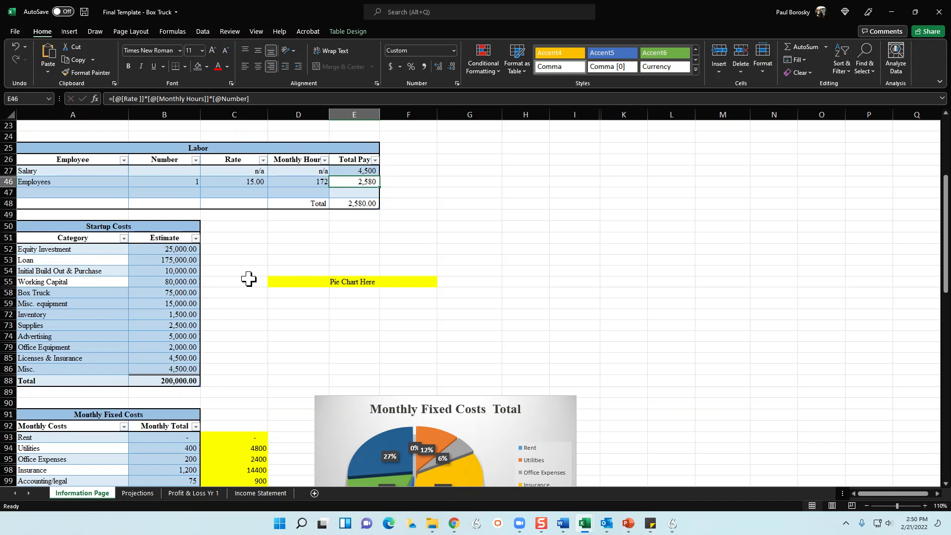
Set the Salary row's Total Pay in the Labor table to 3,000.
left_click(365, 173)
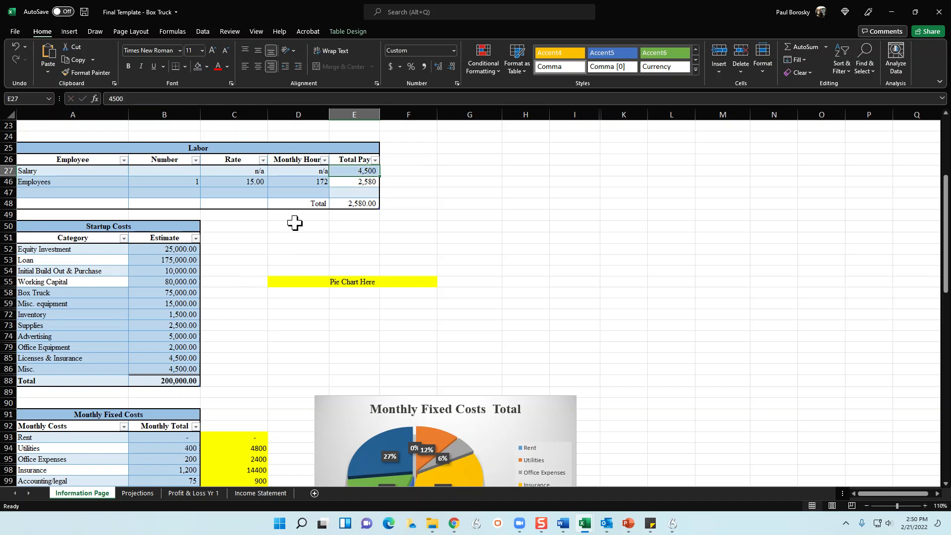
type("3,")
type("000")
key("Return")
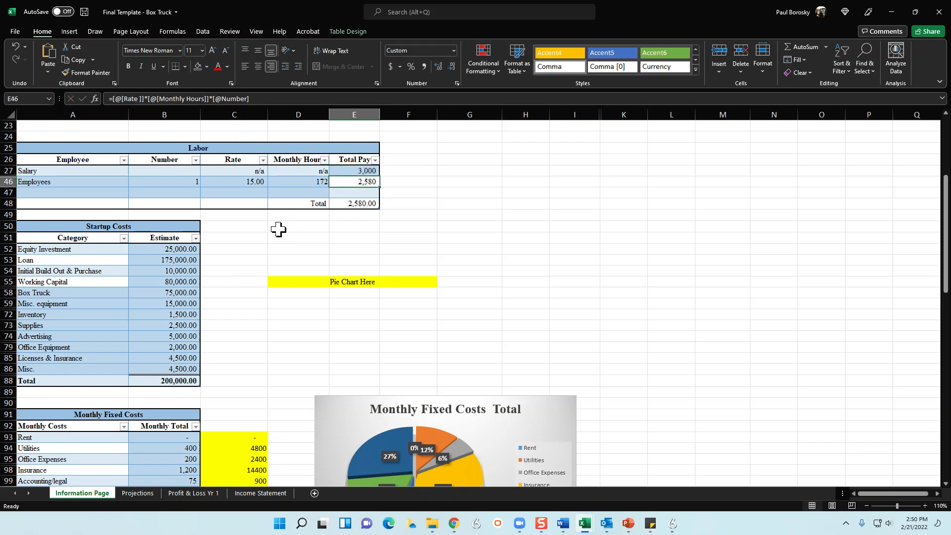
In the Employees row of the Labor table, set Number to 3 and Rate to 18.
left_click(157, 182)
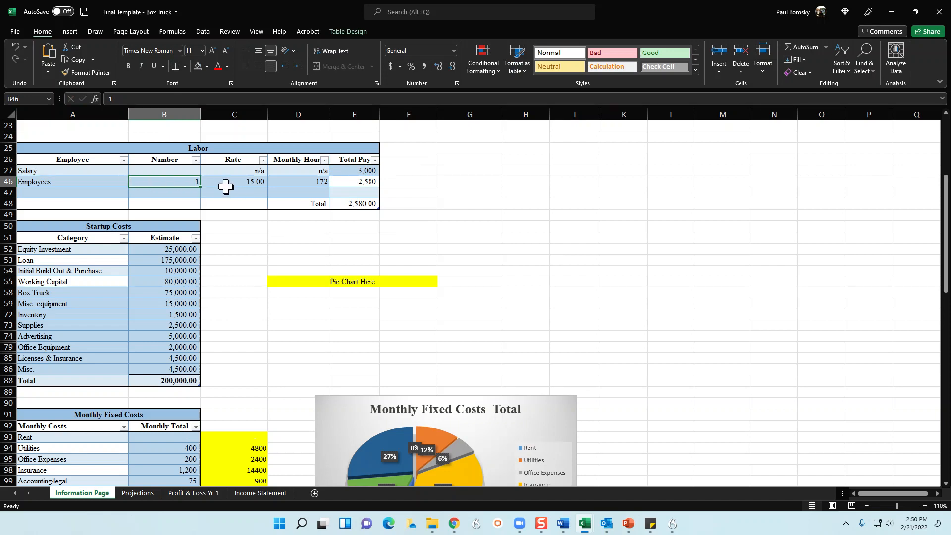
type("3")
left_click(226, 187)
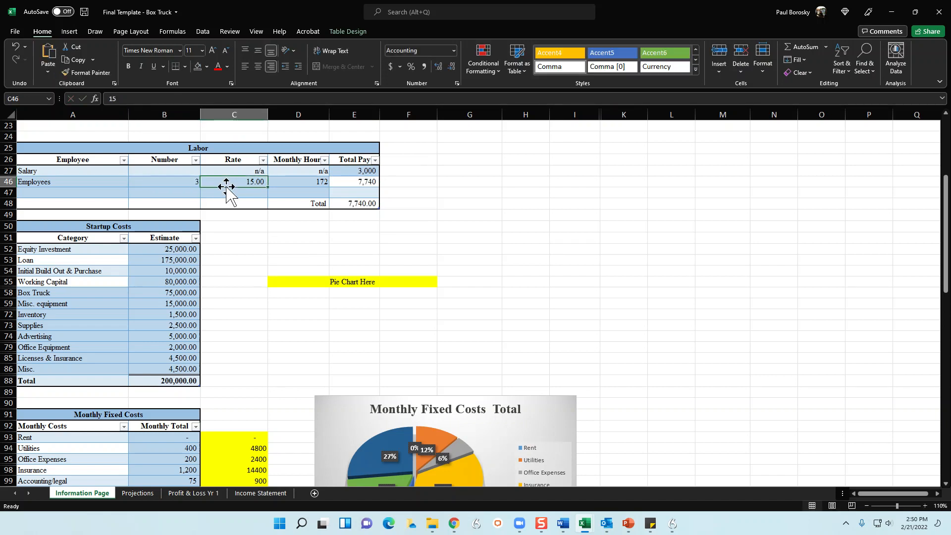
type("18")
key("ctrl+Return")
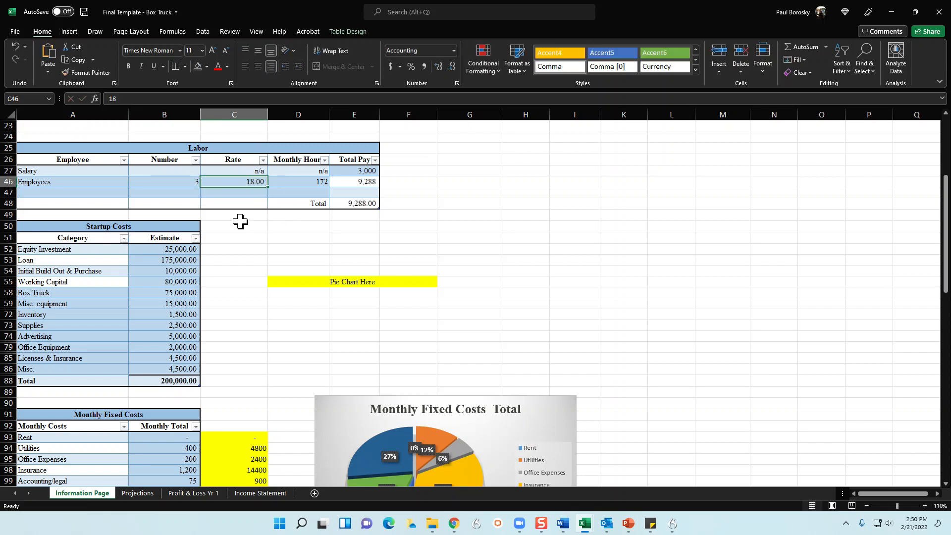
In cell G46 beside the Labor table, enter a formula dividing the Employees row's Monthly Hours by 2.
left_click(71, 185)
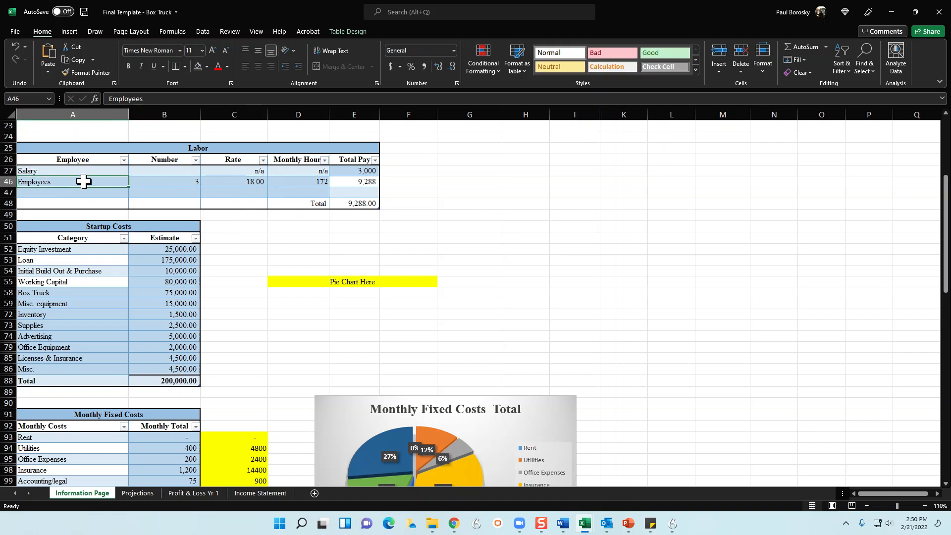
left_click(173, 182)
left_click(242, 182)
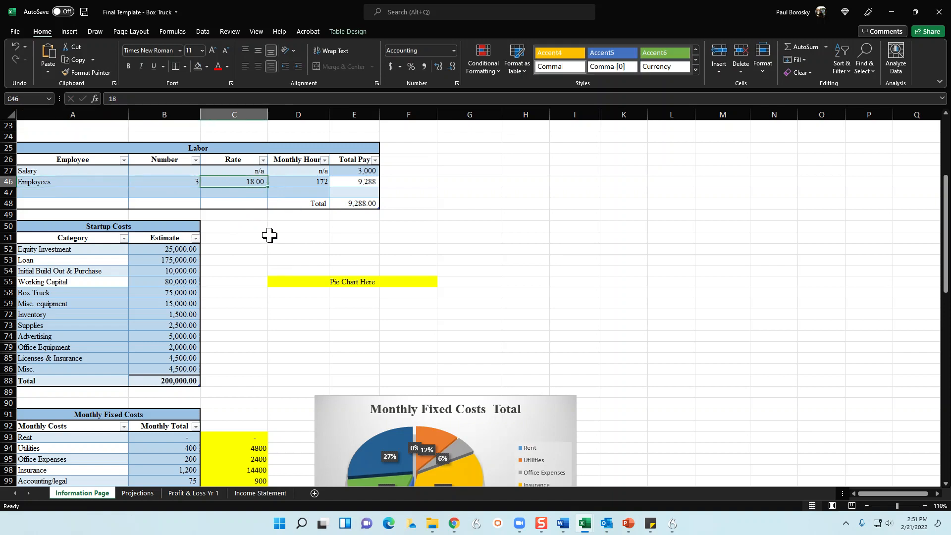
left_click(312, 183)
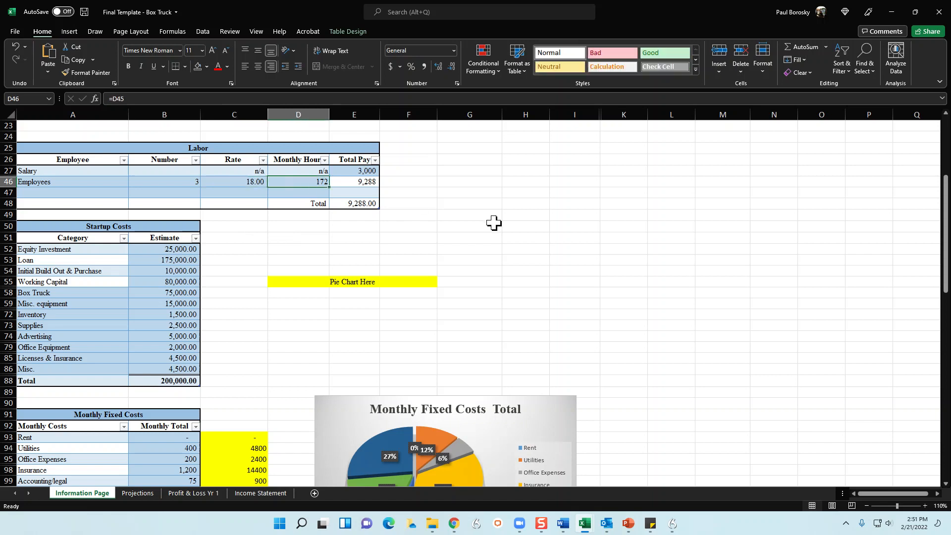
left_click(536, 192)
left_click(296, 182)
left_click(492, 183)
type("=")
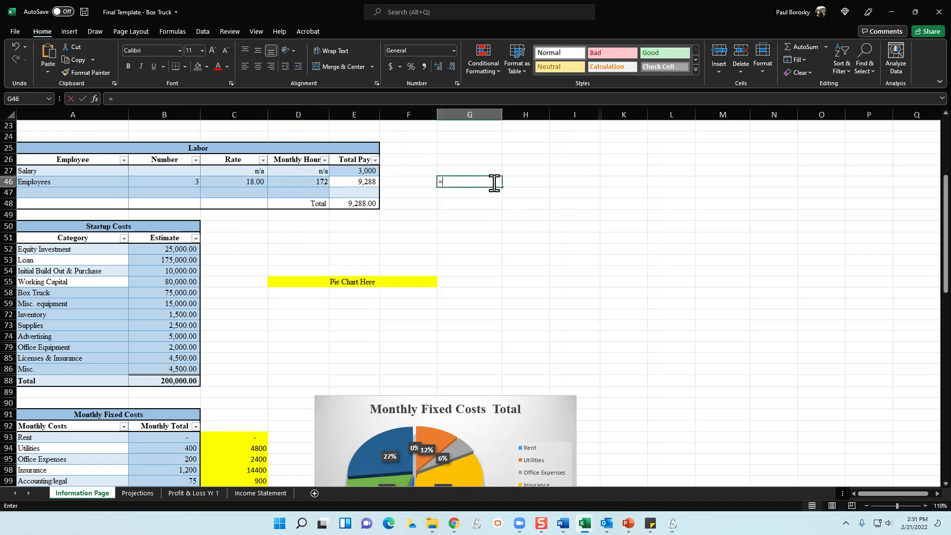
left_click(289, 184)
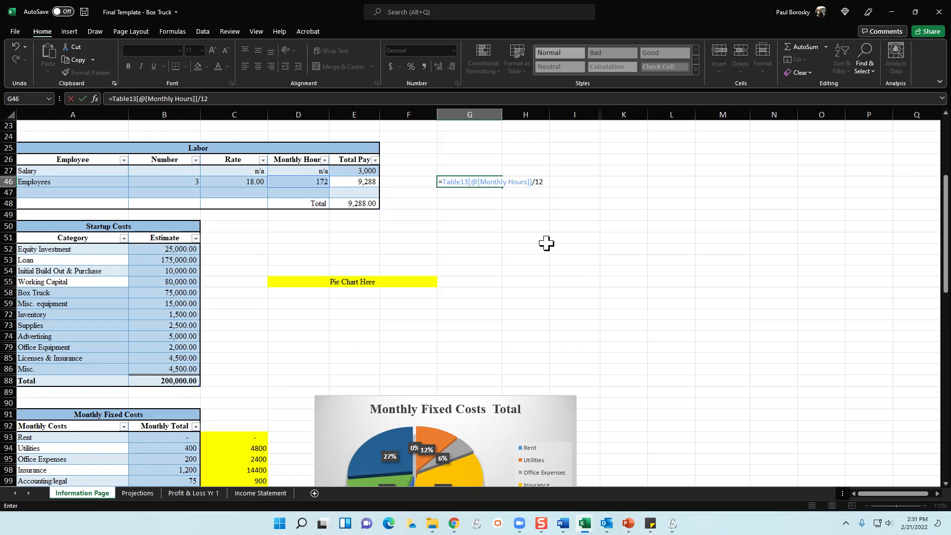
type("/2")
key("Return")
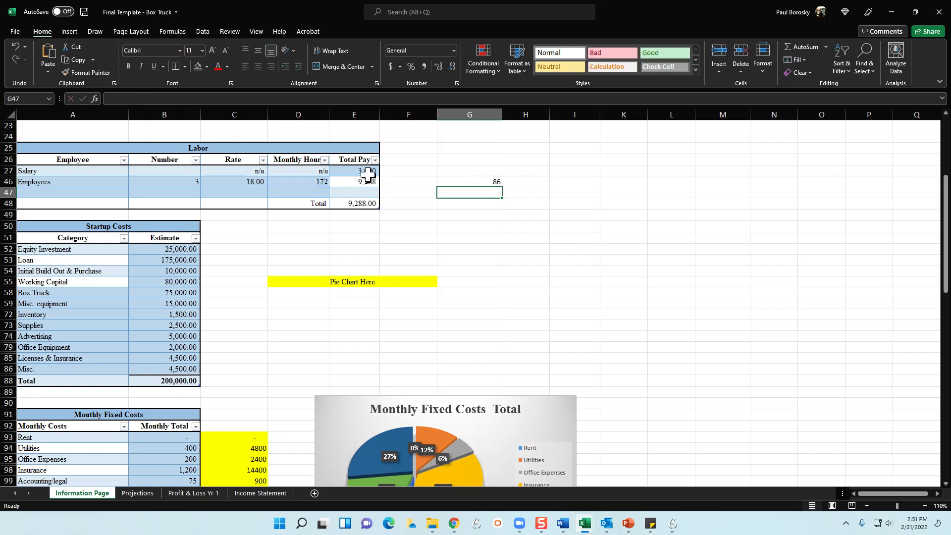
Try Monthly Hours of 86 in the Employees row of the Labor table and undo the change.
left_click(287, 182)
type("86")
key("Return")
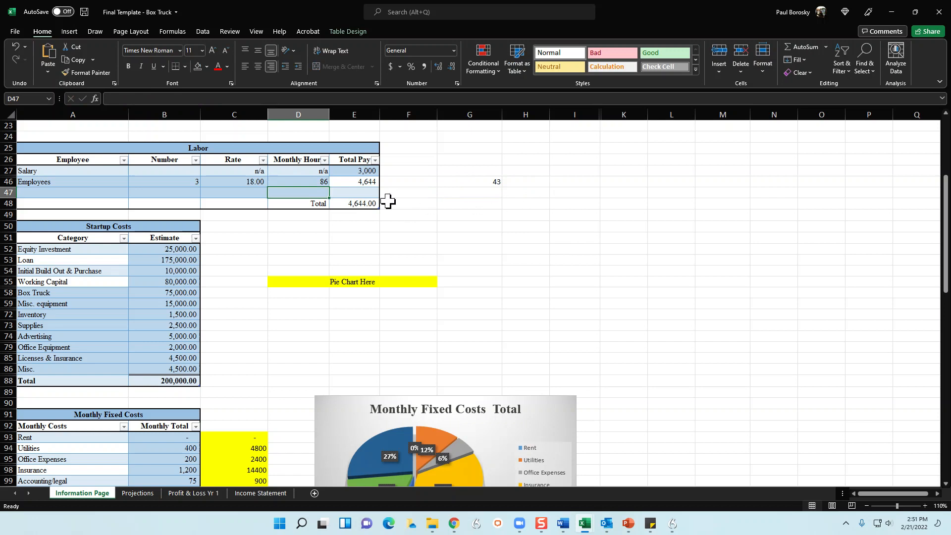
left_click(16, 46)
left_click(456, 214)
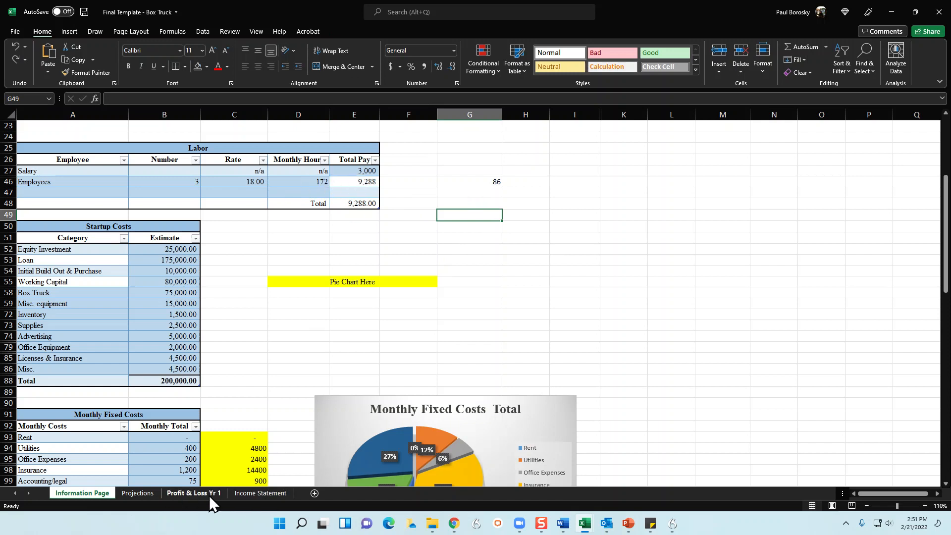
Examine the Startup Costs estimates and the Box Truck, Misc. equipment and Inventory categories.
left_click(258, 293)
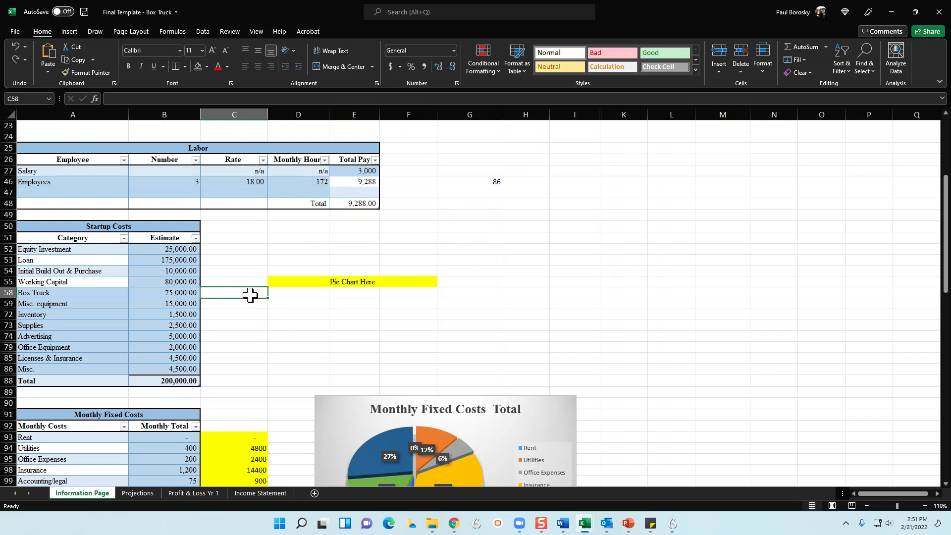
scroll(251, 294, "down", 2)
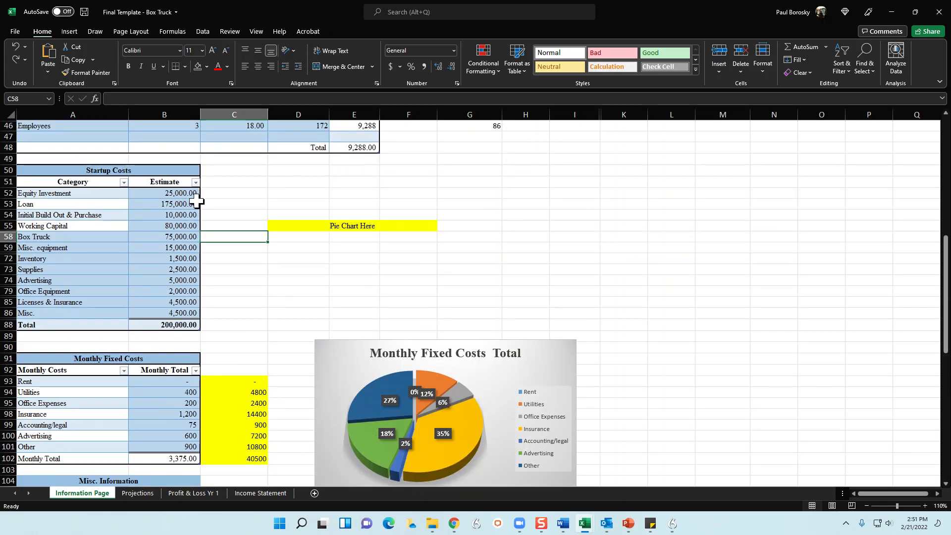
left_click_drag(175, 193, 171, 323)
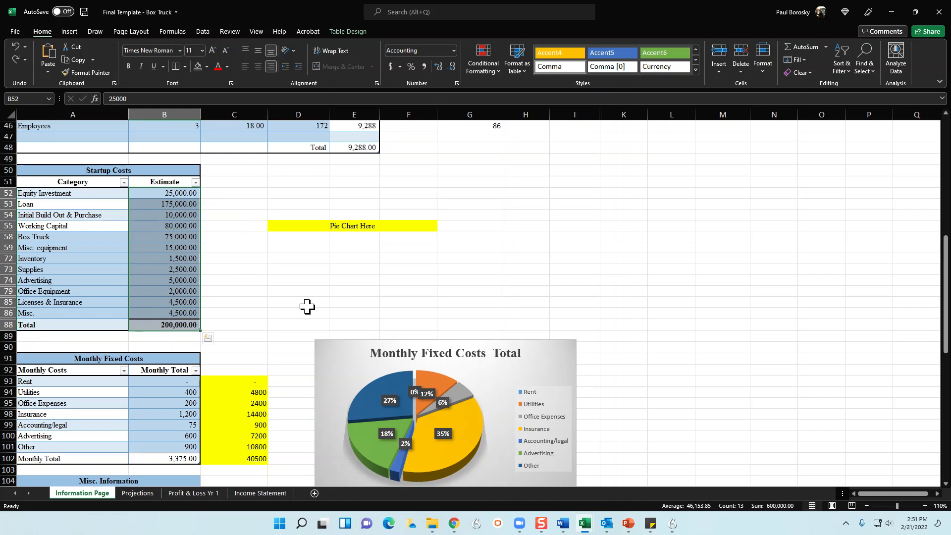
left_click_drag(255, 206, 254, 215)
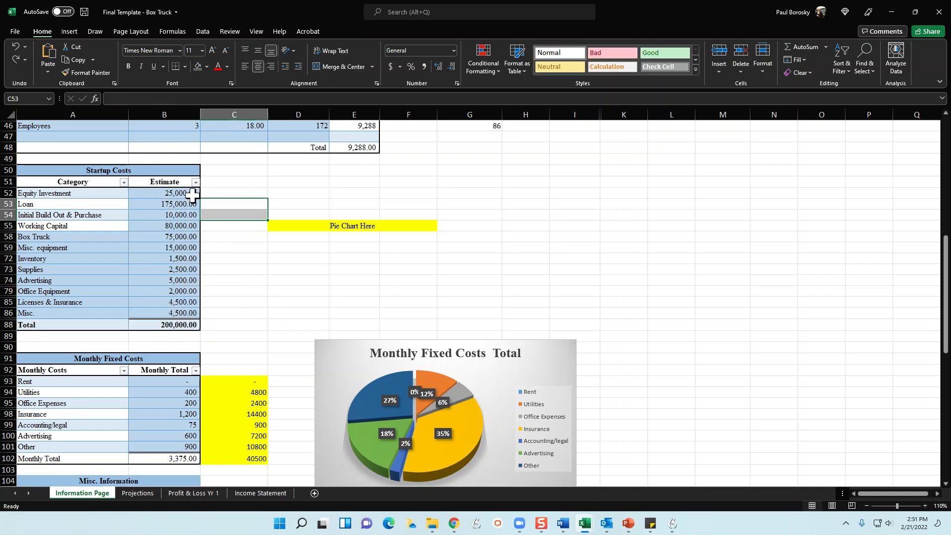
left_click(96, 237)
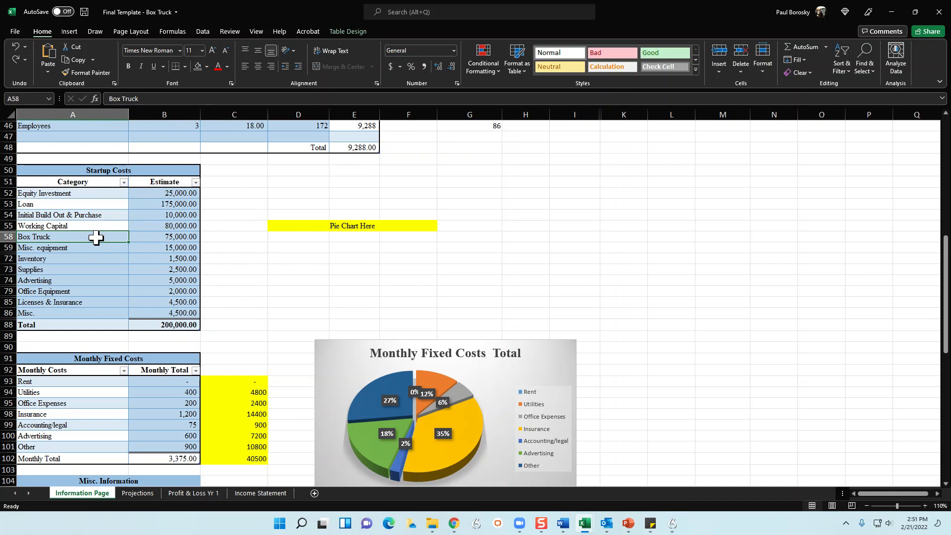
left_click(129, 248)
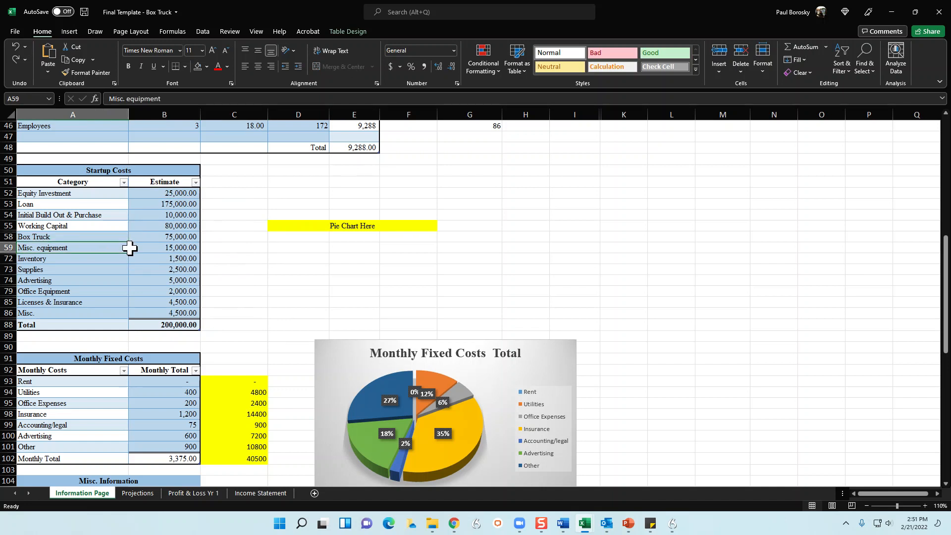
key("Down")
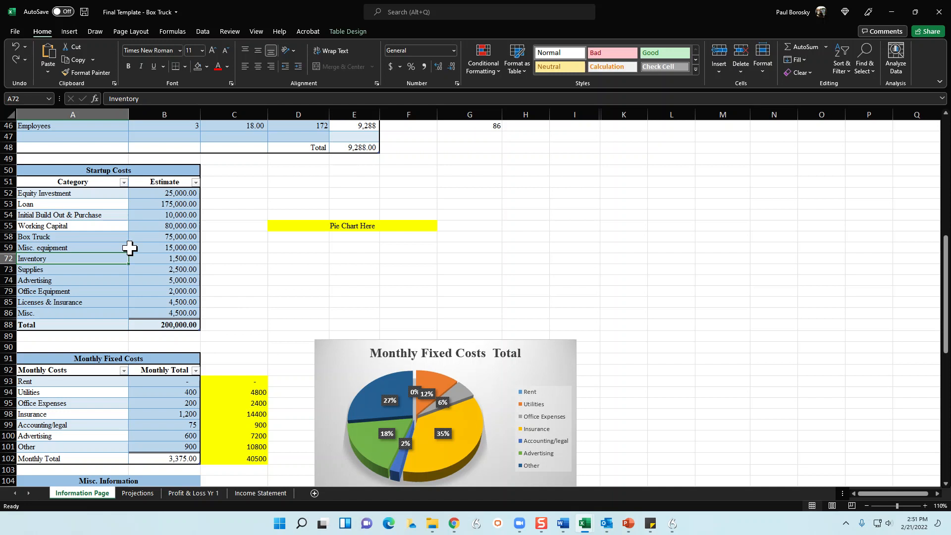
Try an Inventory estimate of 0 in the Startup Costs table and undo the change.
key("Right")
type("0")
key("Up")
key("ctrl+z")
left_click(299, 214)
Set the Number of Employees in the Labor table to 0.
scroll(297, 214, "up", 3)
left_click(187, 203)
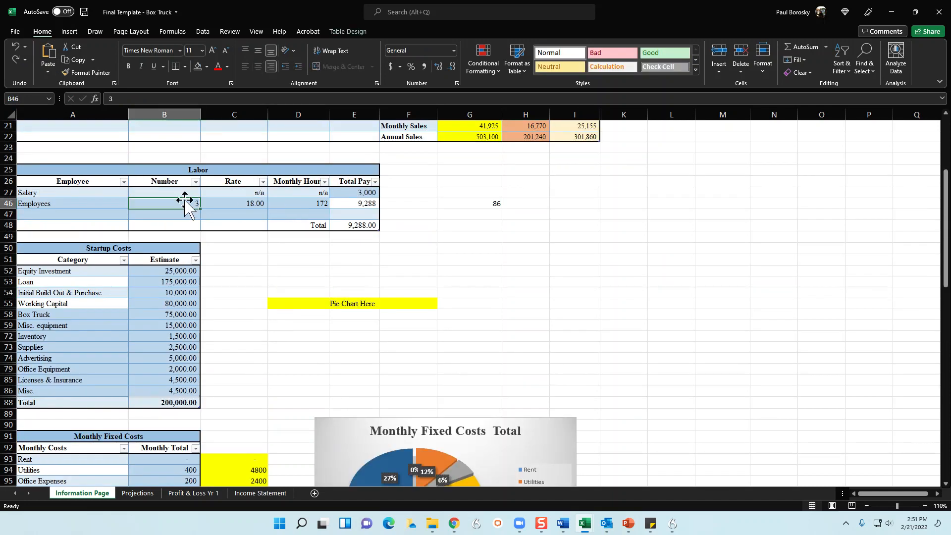
type("0")
key("Return")
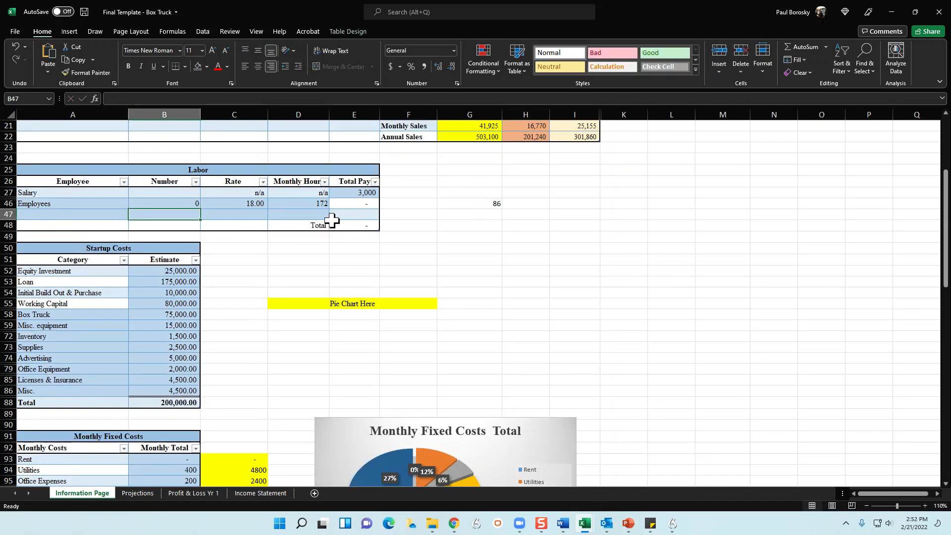
Set the Number of Employees in the Labor table to 1.
left_click(198, 205)
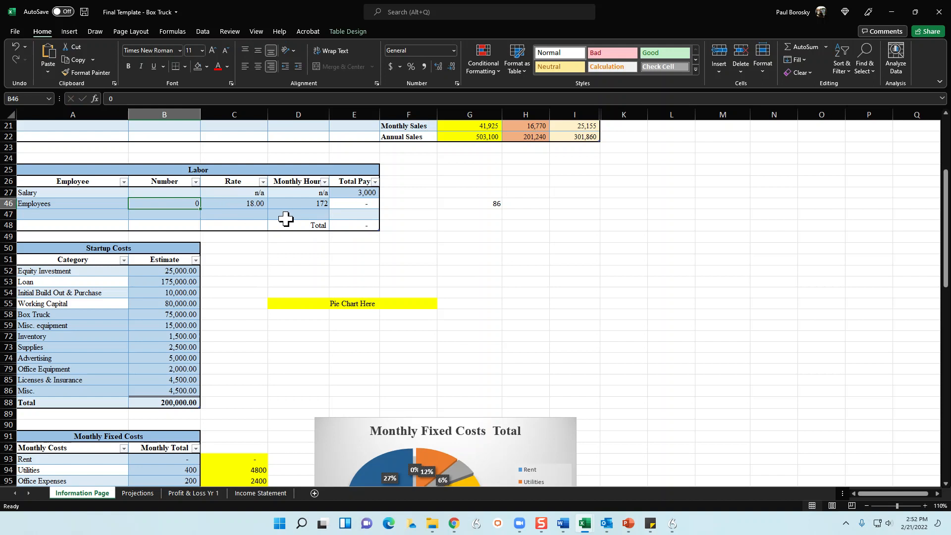
type("1")
key("Return")
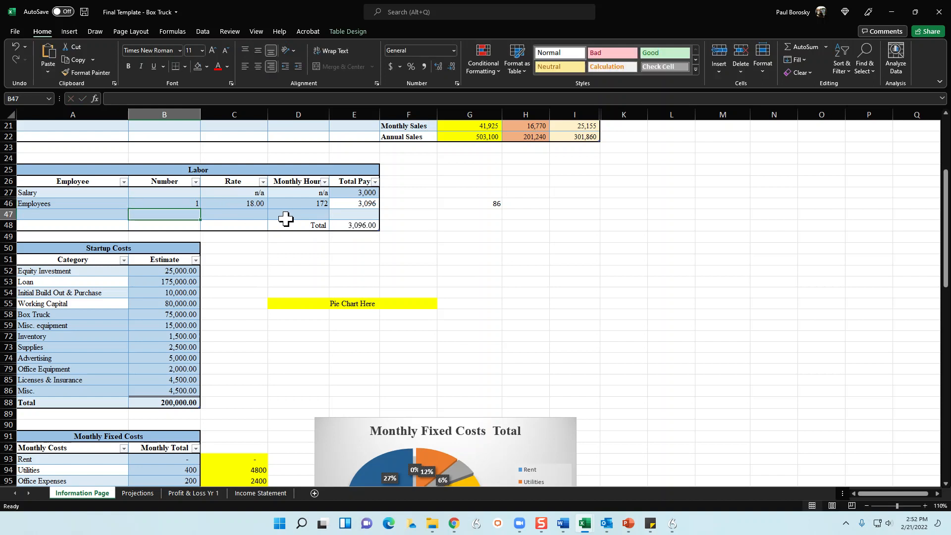
Review the Startup Costs categories from Inventory through Advertising and Office Equipment to Licenses & Insurance.
scroll(245, 250, "down", 1)
left_click_drag(54, 325, 63, 299)
left_click(122, 304)
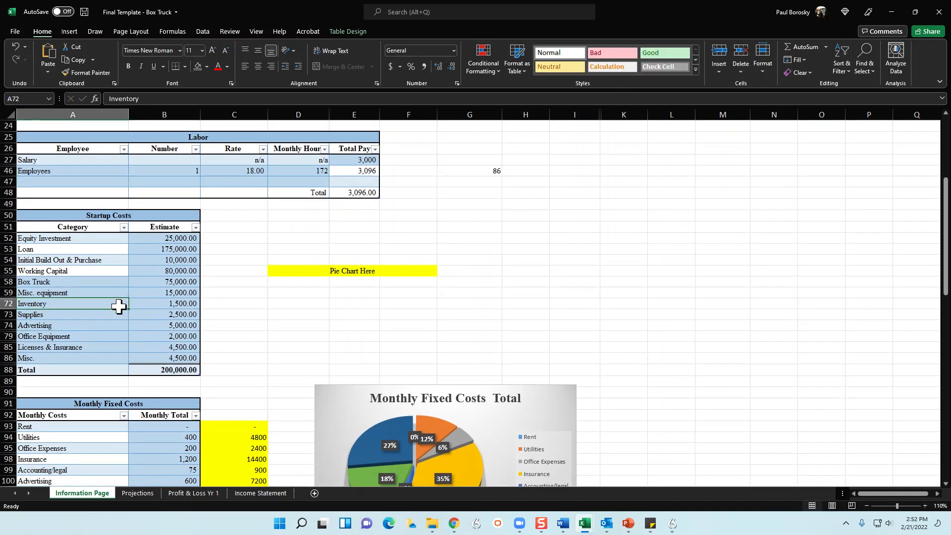
left_click(106, 326)
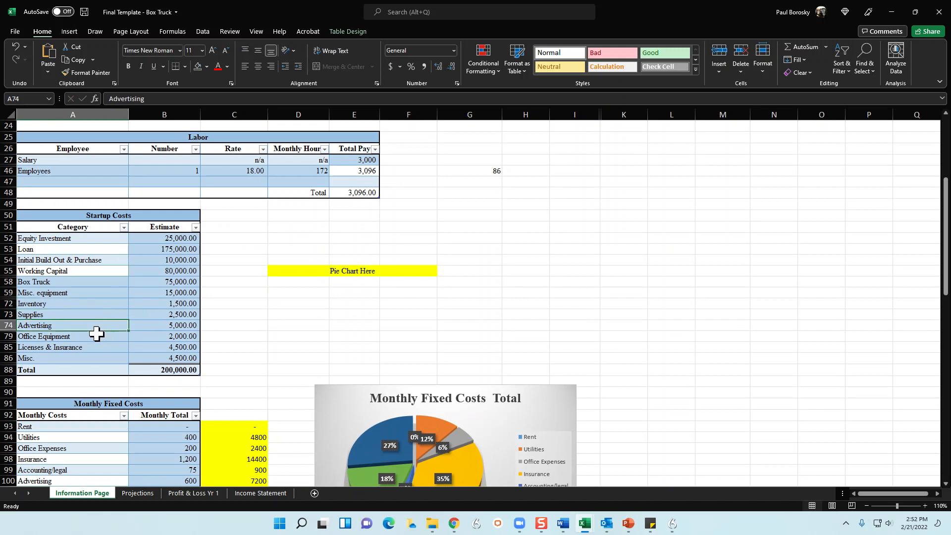
left_click(94, 336)
left_click(93, 349)
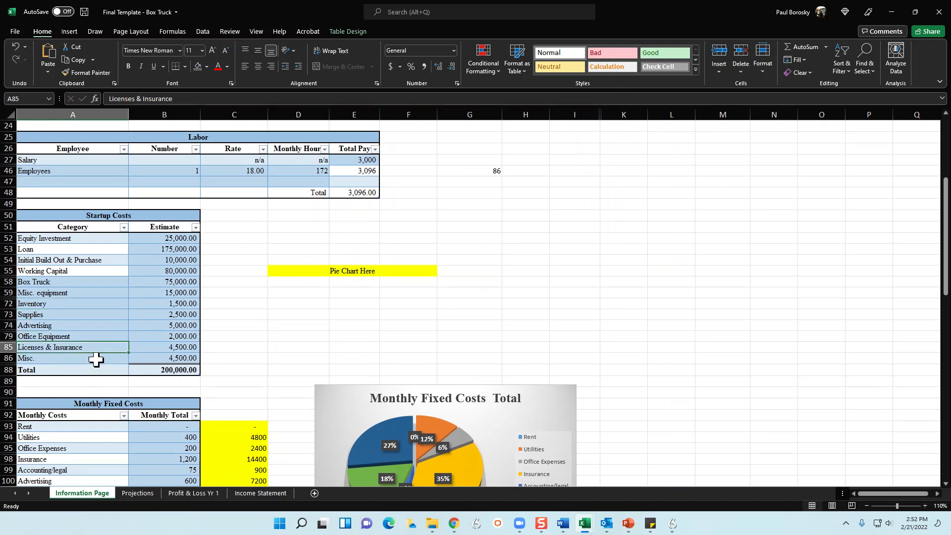
Try replacing the Inventory category label in the Startup Costs table with "asdfa" and undo the change.
left_click(148, 357)
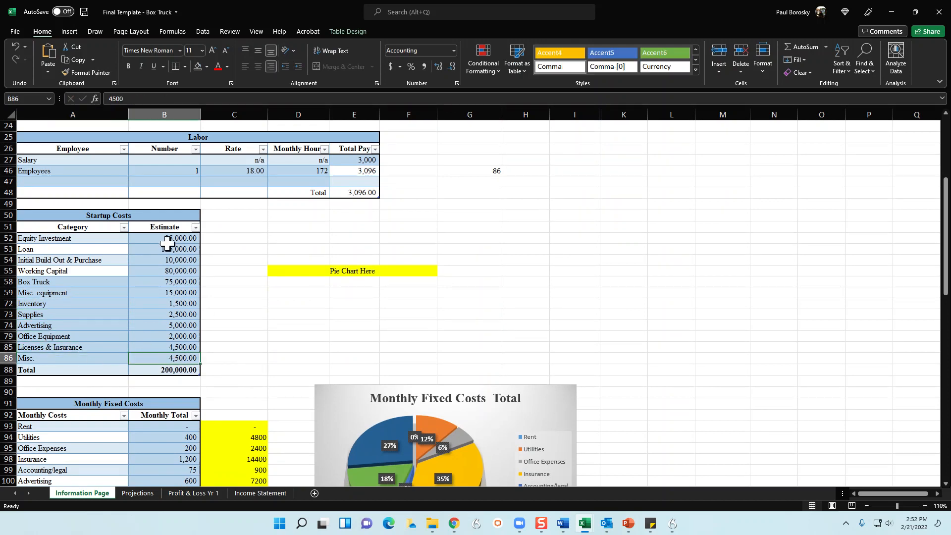
left_click(92, 306)
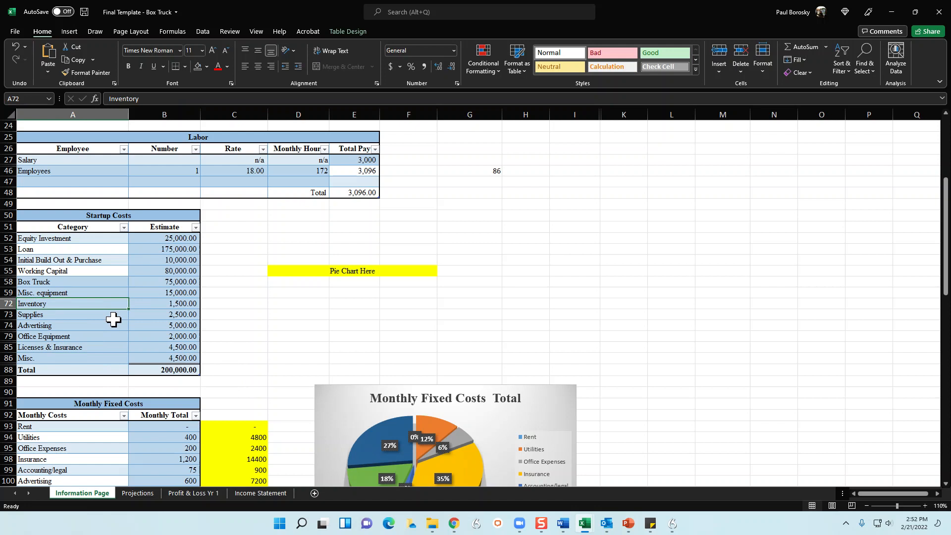
left_click_drag(102, 308, 103, 312)
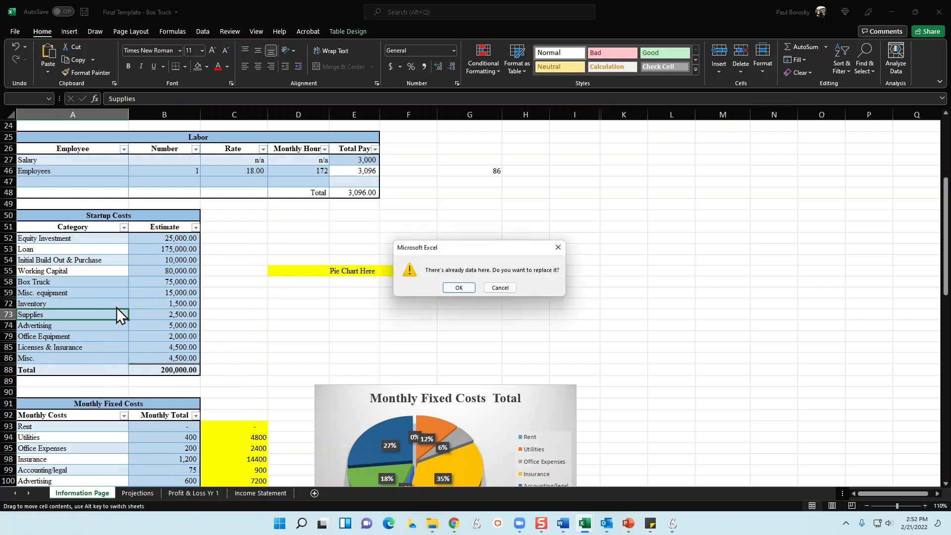
left_click(500, 287)
type("asdfa")
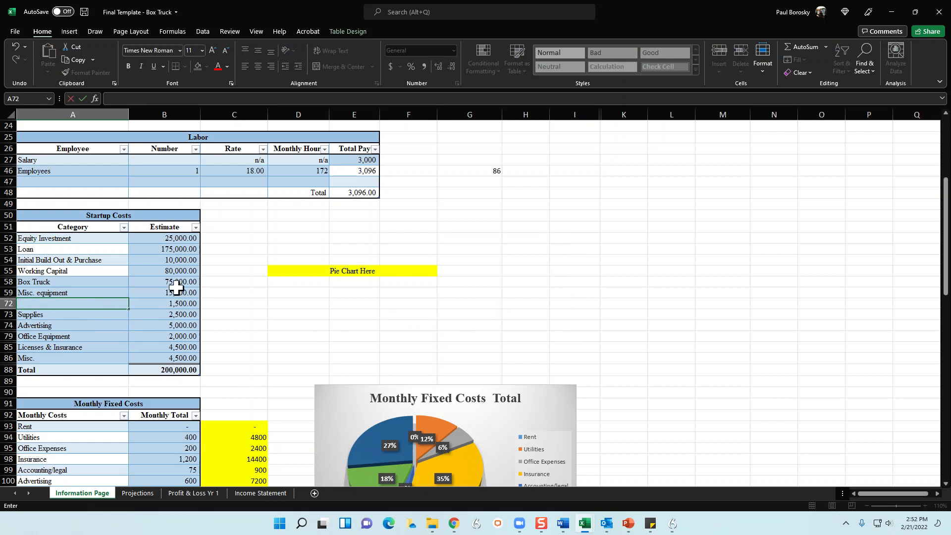
left_click(218, 282)
left_click(18, 45)
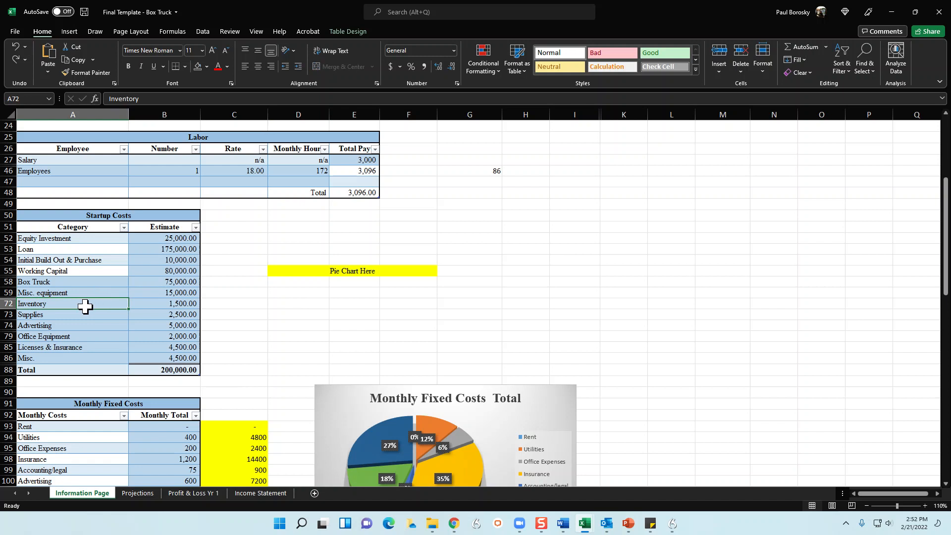
Review the Startup Costs table from Equity Investment through the individual category estimates to the Total formula.
left_click(191, 304)
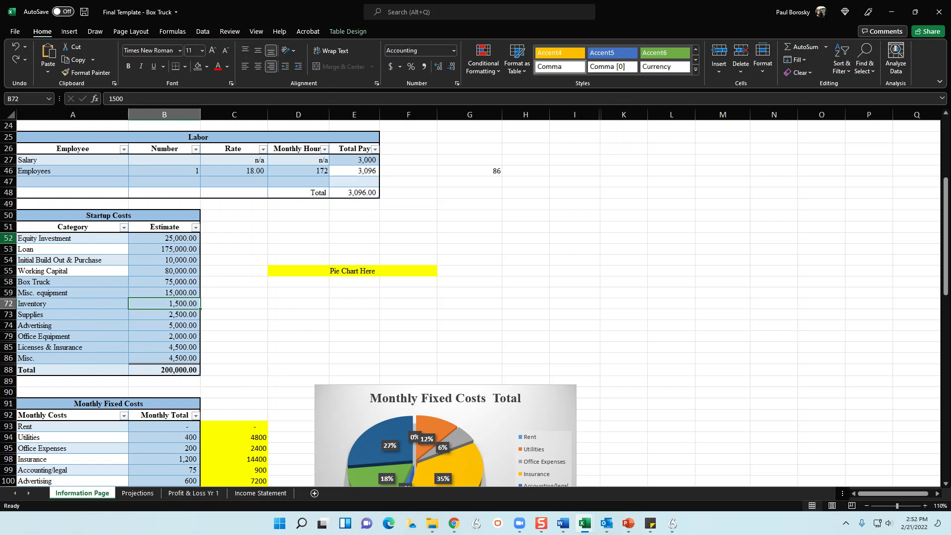
left_click(9, 237)
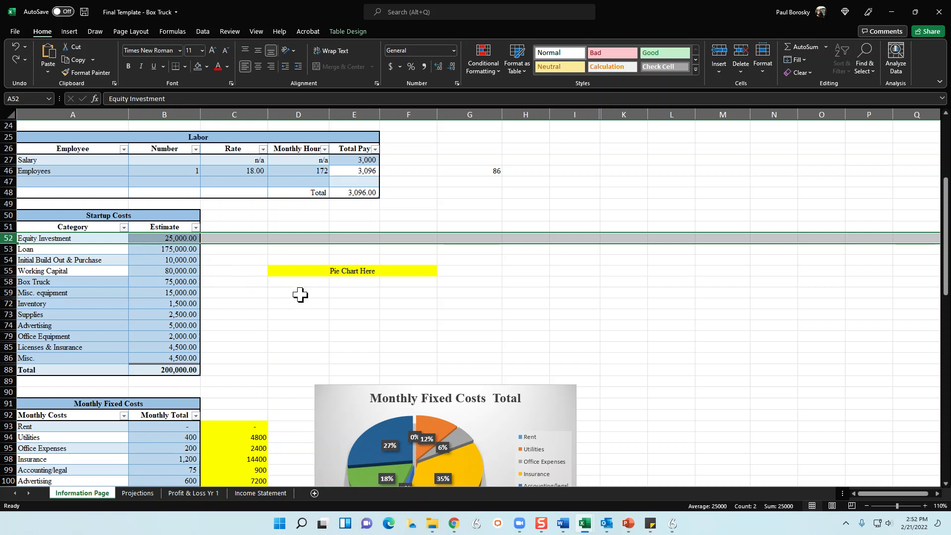
left_click(32, 314)
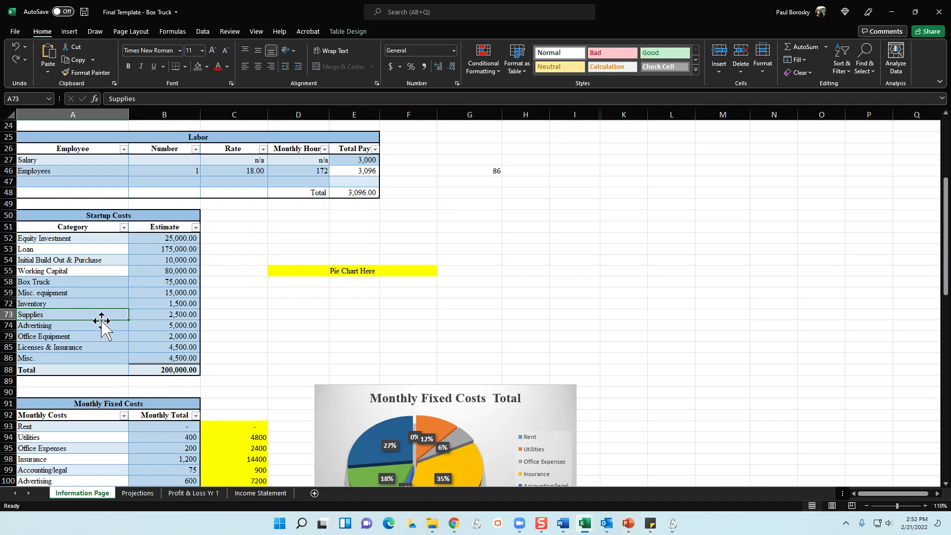
left_click_drag(102, 214, 110, 340)
left_click(129, 259)
left_click_drag(63, 280, 193, 350)
left_click(177, 380)
left_click(178, 370)
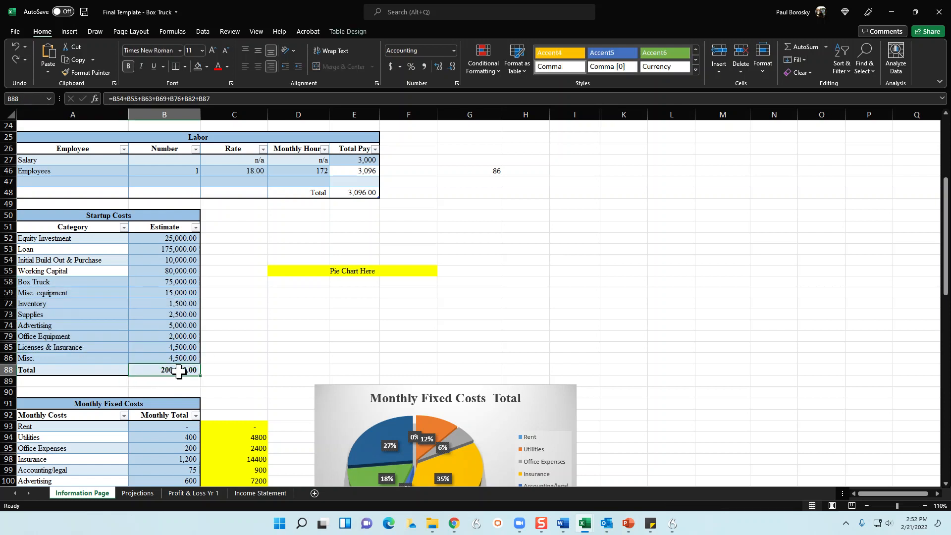
Set the Rent monthly total in the Monthly Fixed Costs table to 1,200.
scroll(182, 355, "down", 5)
scroll(182, 356, "down", 1)
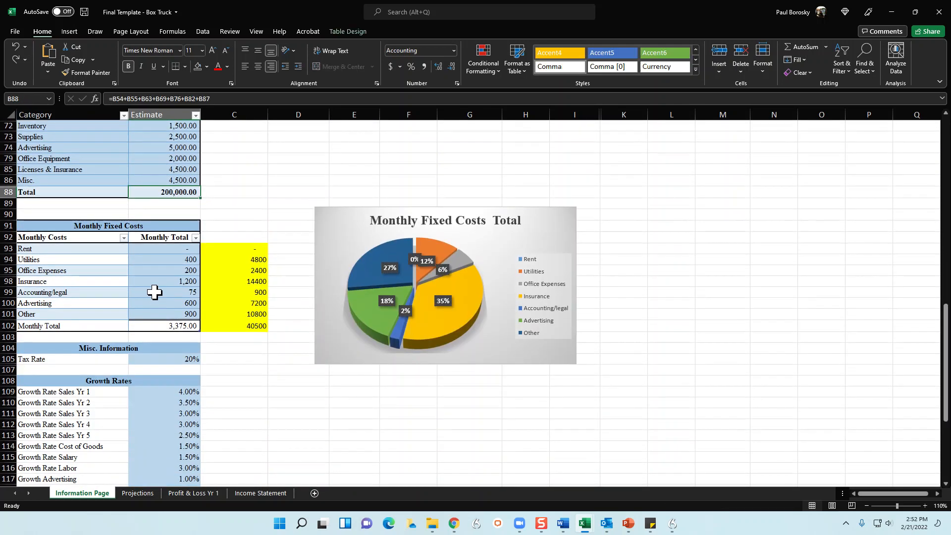
left_click(148, 249)
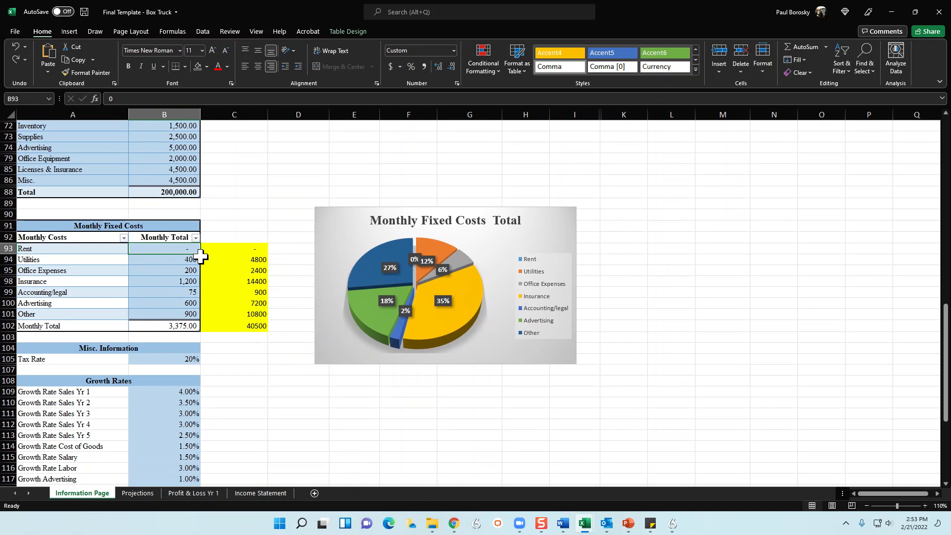
type("1,200")
key("Return")
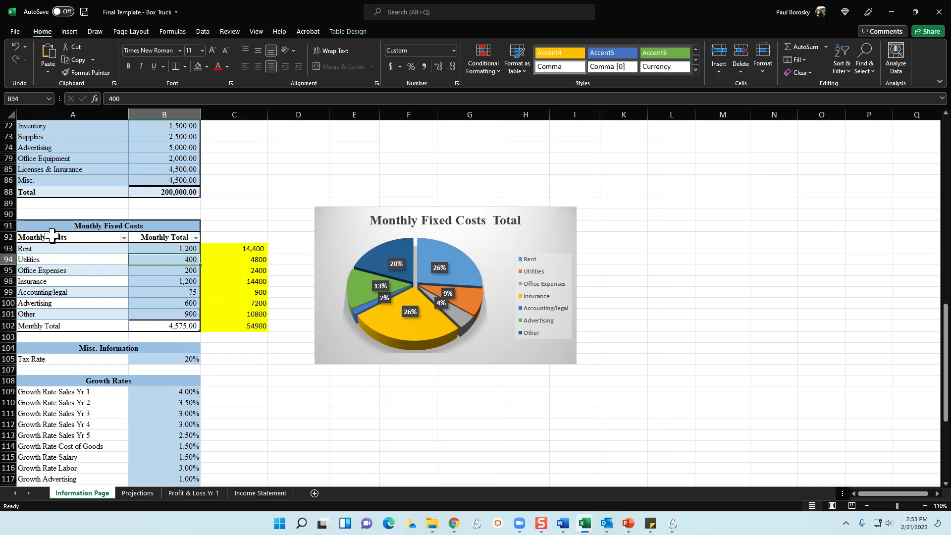
Review the Monthly Fixed Costs categories and their monthly amounts from Rent to Other.
left_click_drag(40, 248, 58, 330)
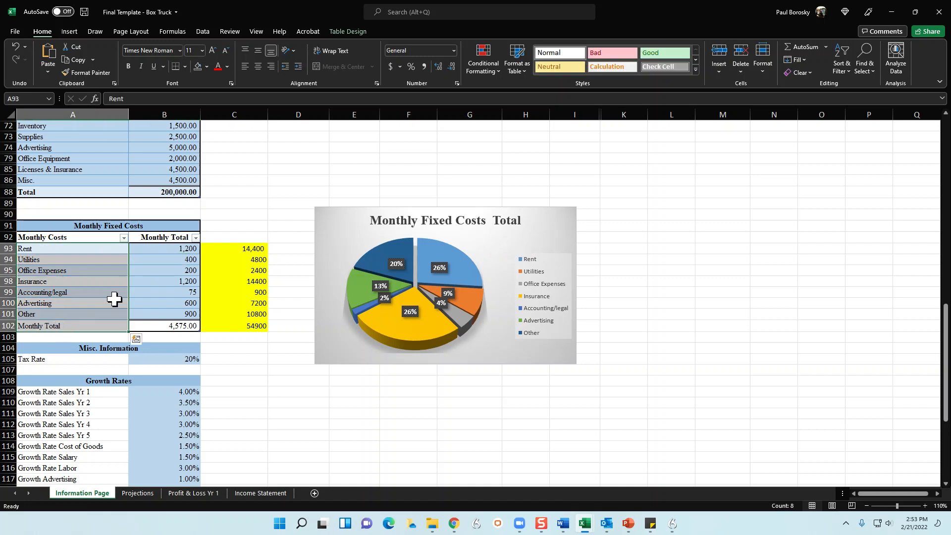
left_click(85, 147)
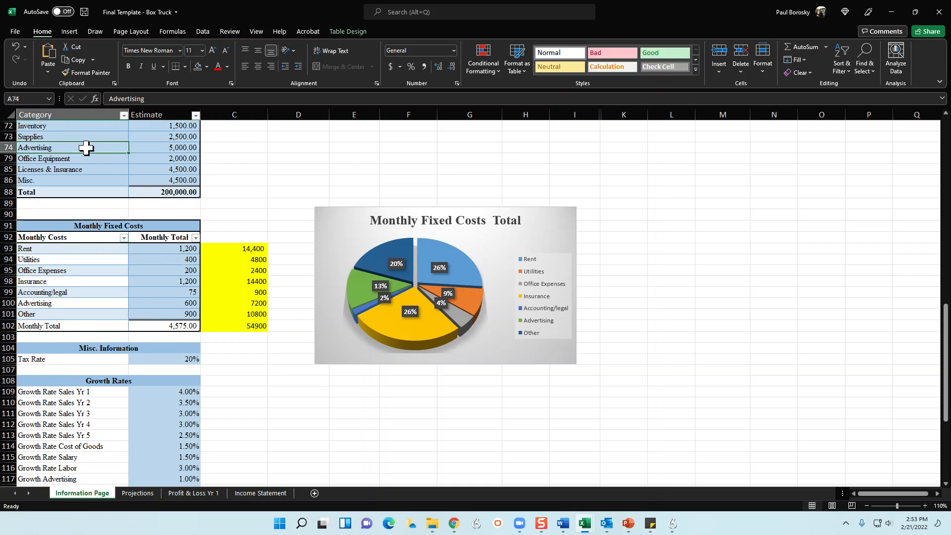
left_click_drag(90, 250, 83, 308)
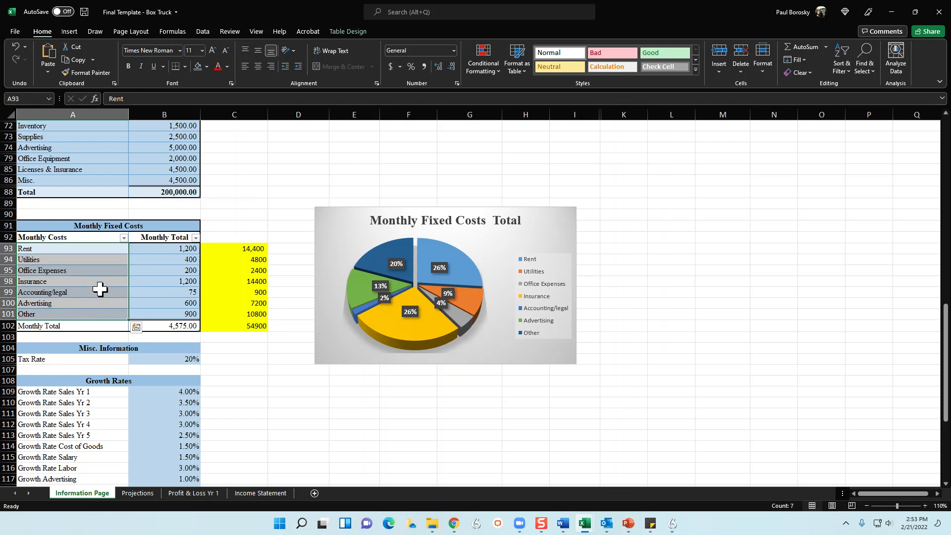
left_click(157, 261)
left_click_drag(168, 250, 159, 312)
left_click(169, 248)
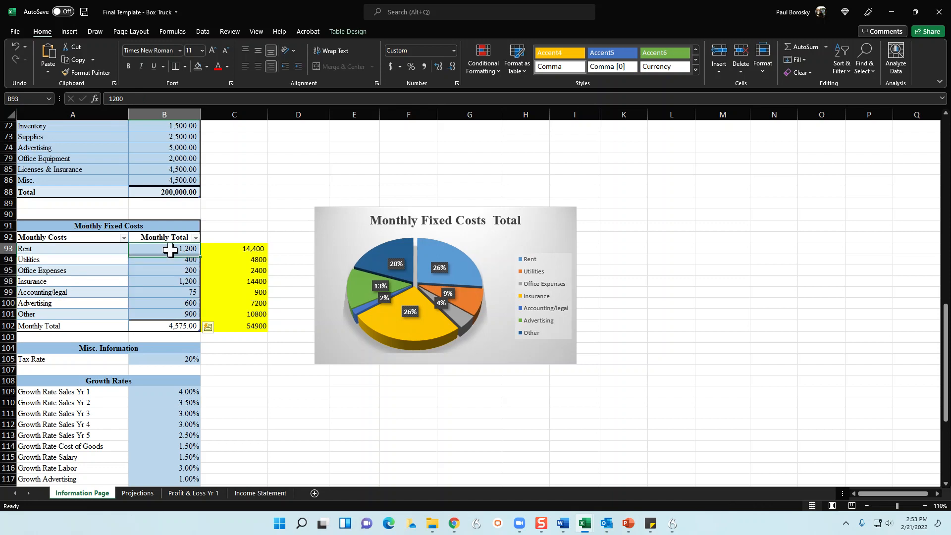
left_click(177, 272)
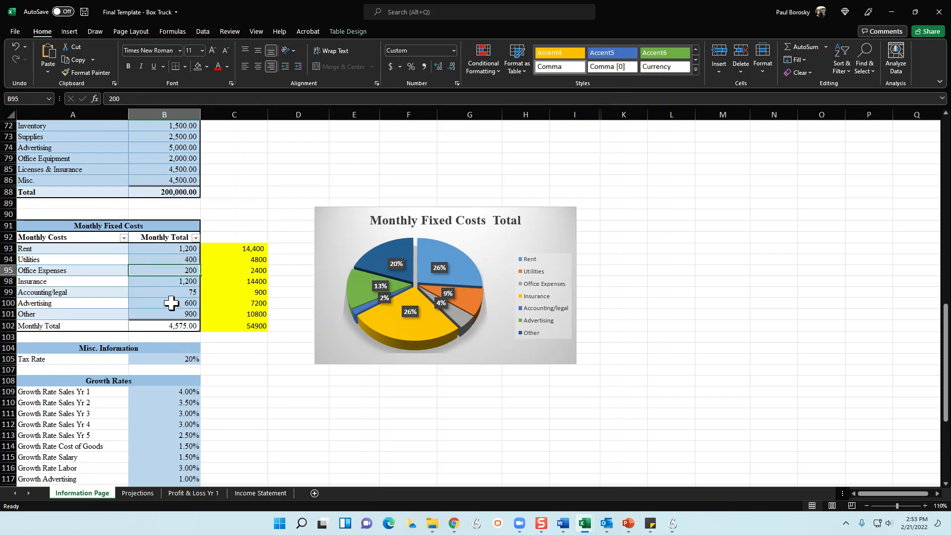
left_click(170, 292)
left_click(169, 313)
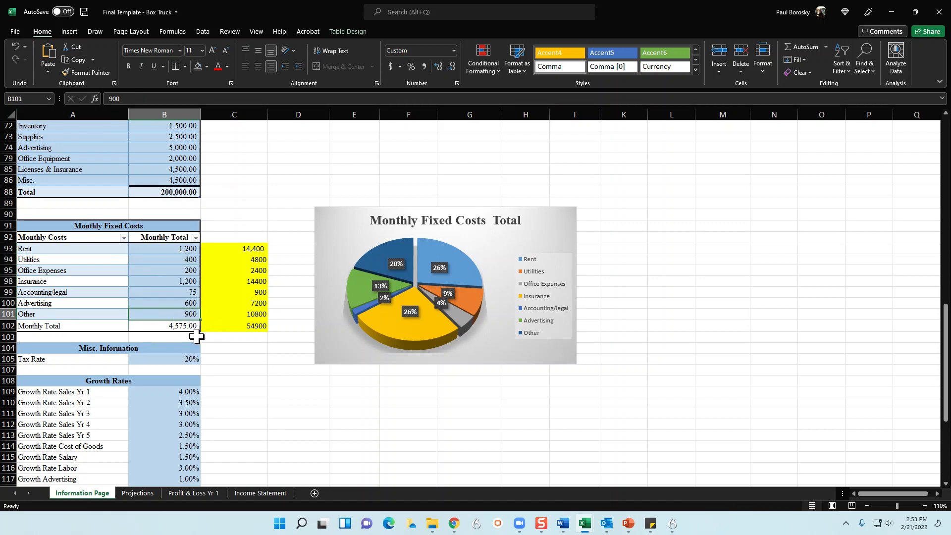
left_click_drag(159, 248, 145, 301)
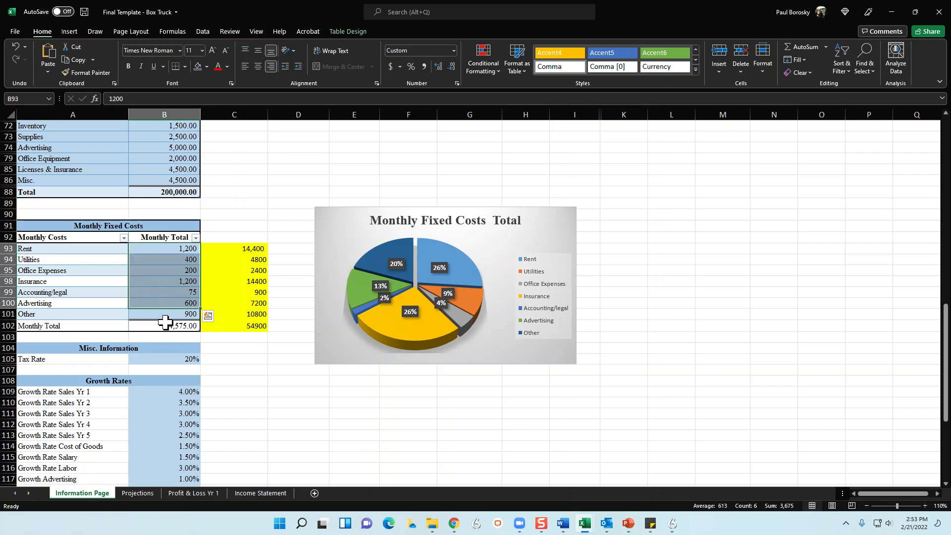
Set the Tax Rate under Misc. Information to 25%.
left_click(205, 370)
scroll(187, 365, "down", 2)
scroll(189, 358, "down", 2)
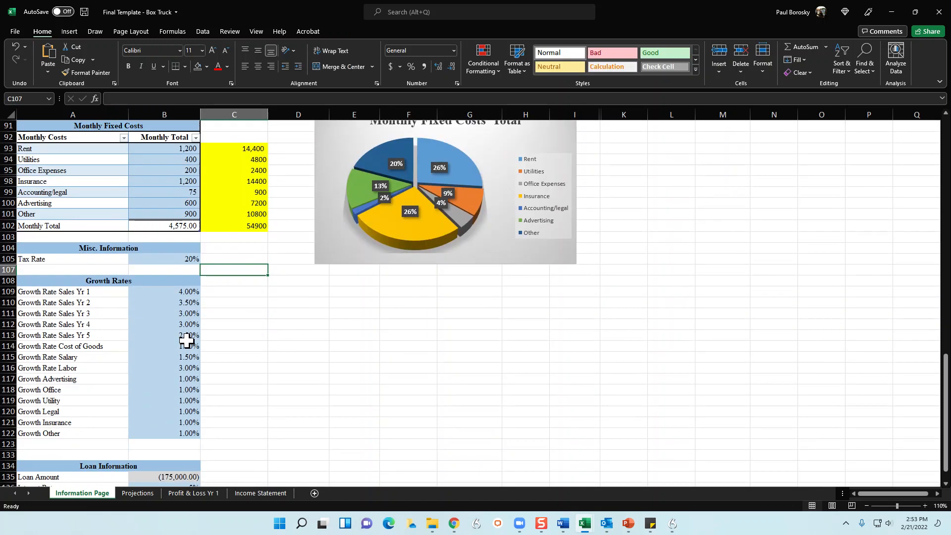
left_click(165, 258)
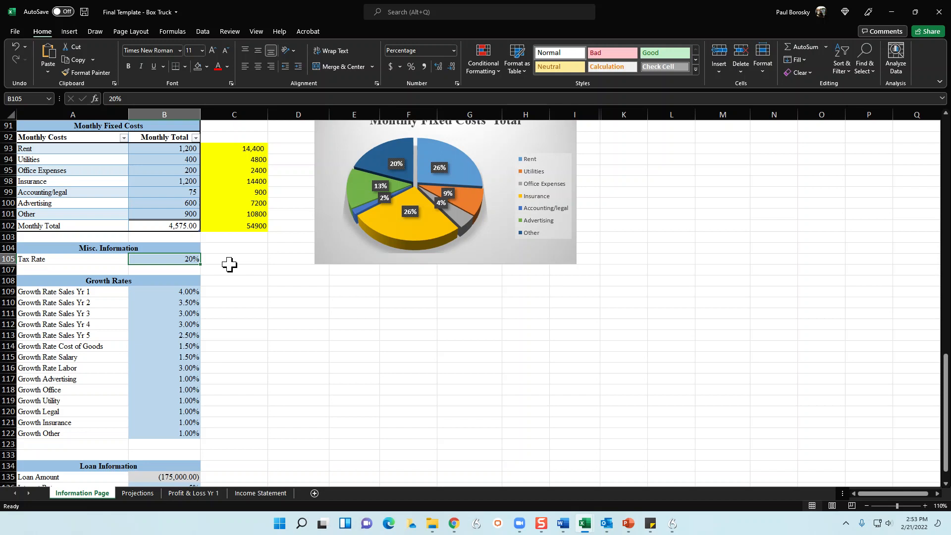
type("25")
key("Return")
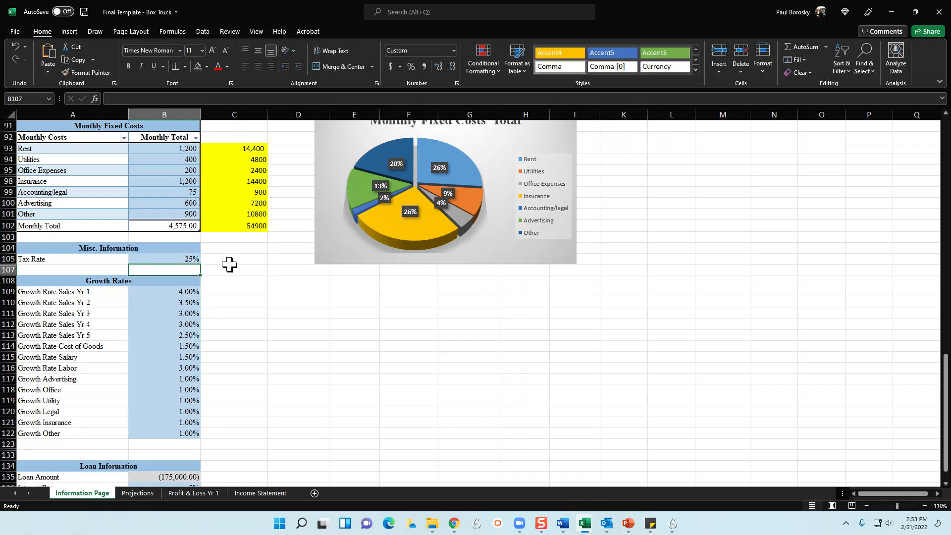
Set the Tax Rate under Misc. Information to 20%.
left_click(191, 259)
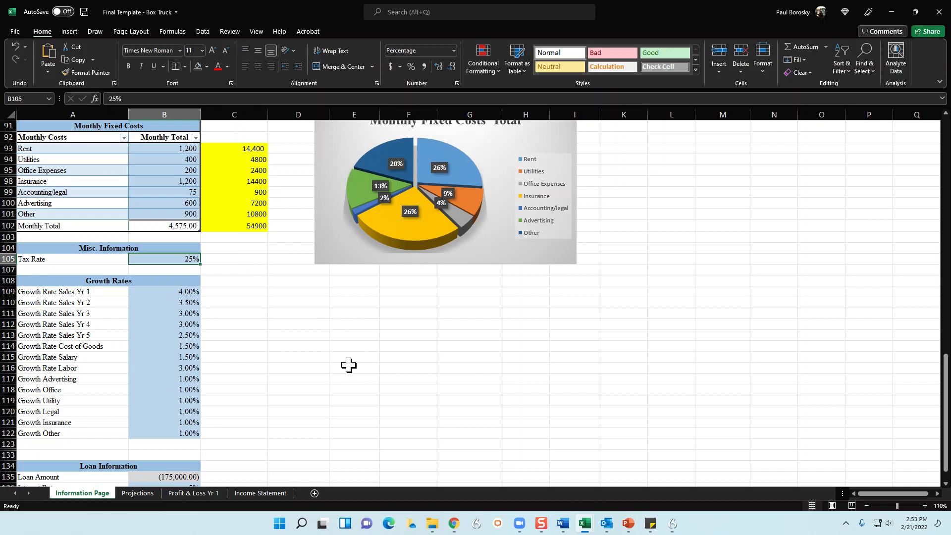
type("20")
key("Return")
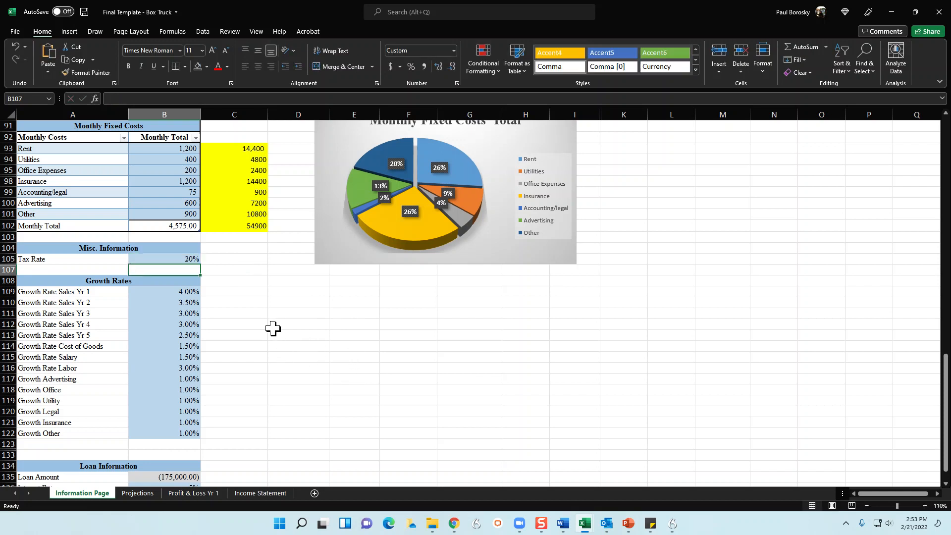
Go through the yearly sales rates in the Growth Rates section and set Growth Rate Sales Yr 1 to 5%.
scroll(203, 292, "down", 2)
left_click(173, 236)
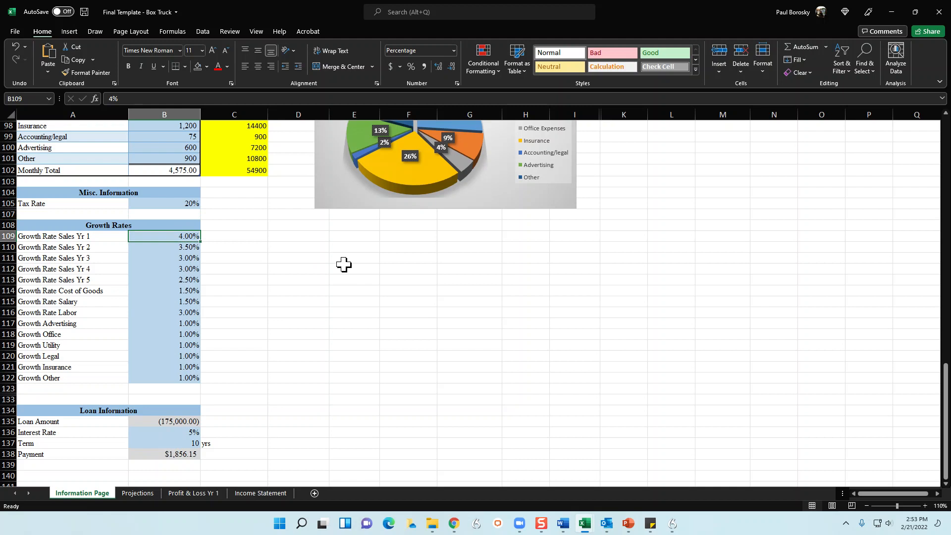
key("Down")
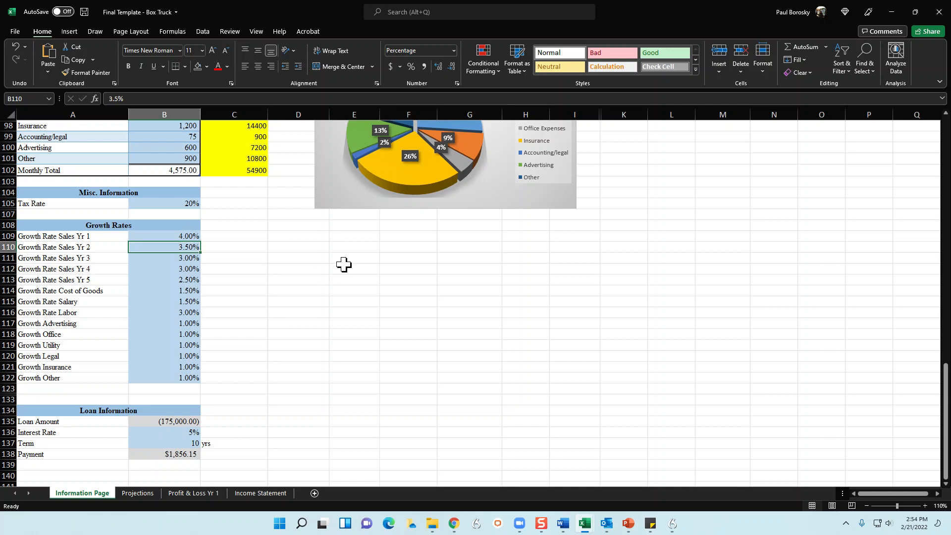
key("Down")
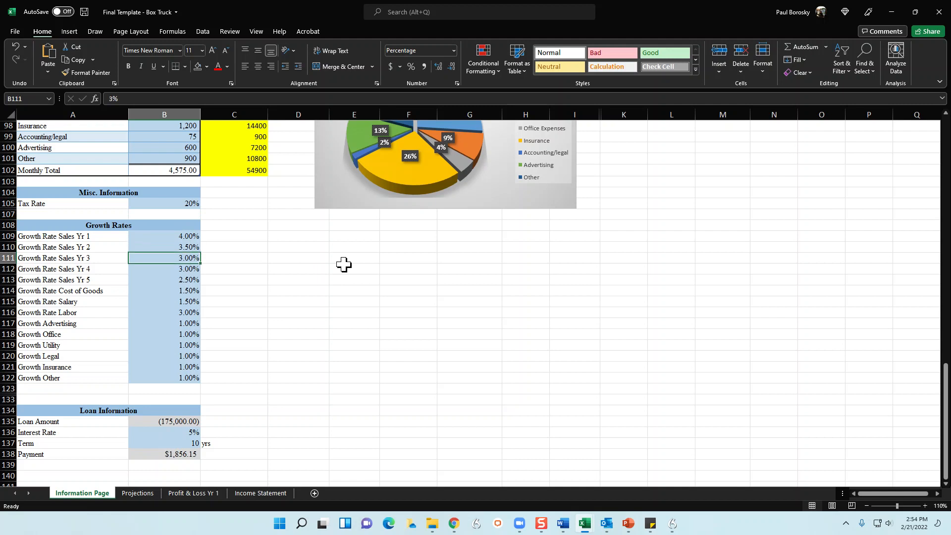
key("Down")
key("Down")
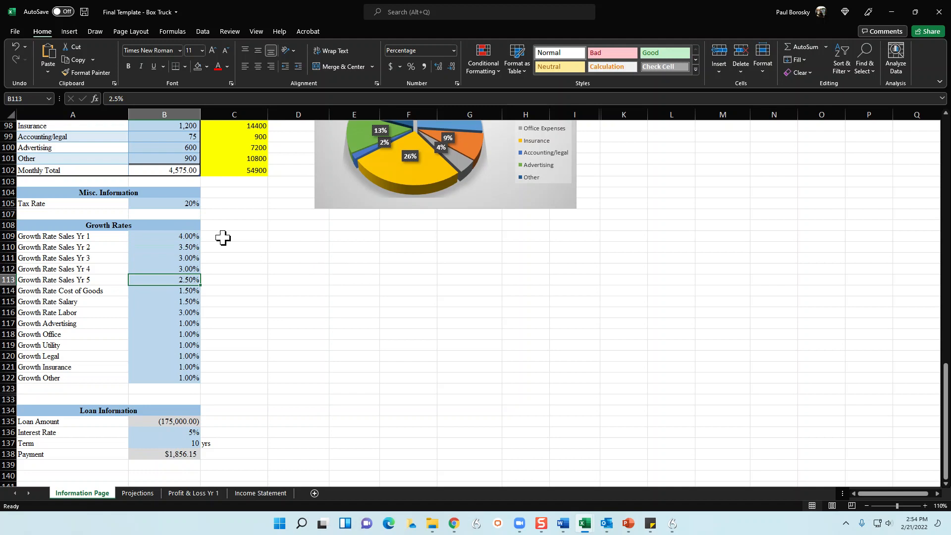
left_click(205, 237)
left_click(194, 237)
type("5")
key("Return")
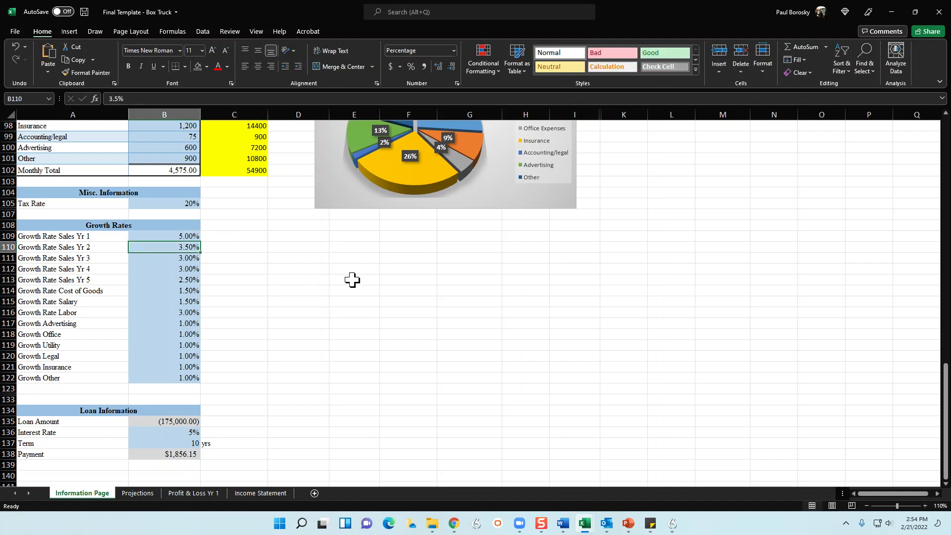
left_click(163, 237)
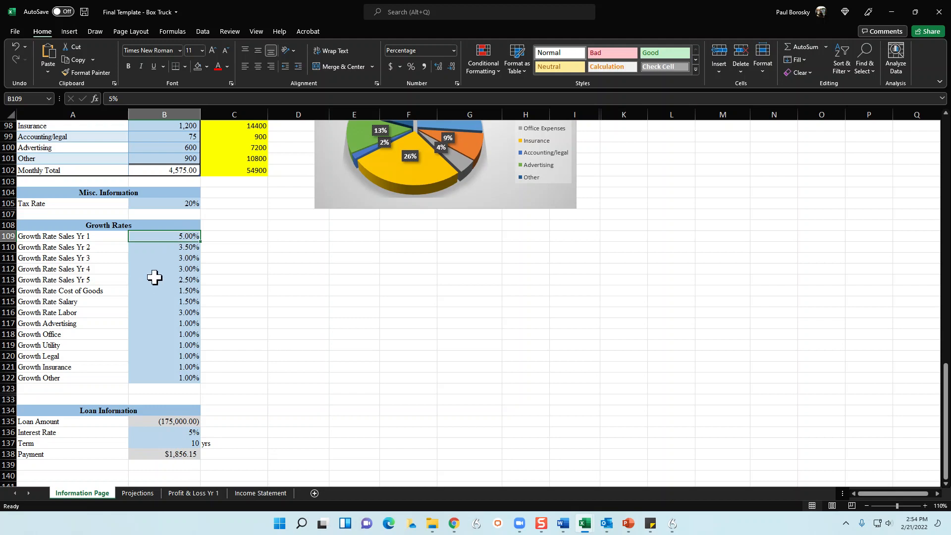
Examine the Term and Loan Amount under Loan Information and compare them with the Equity Investment and Loan entries in Startup Costs.
left_click(263, 300)
scroll(221, 403, "down", 1)
scroll(221, 403, "down", 2)
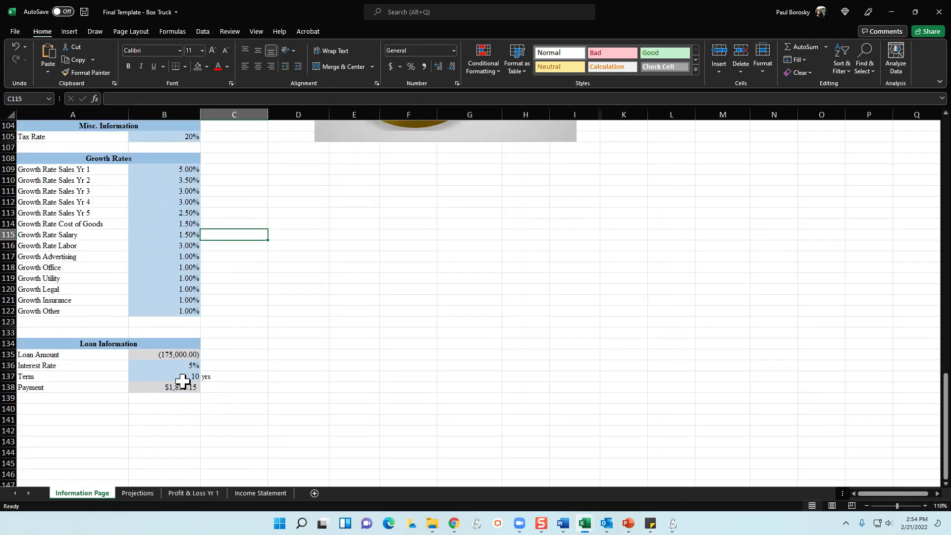
left_click(187, 378)
left_click(184, 356)
scroll(171, 297, "up", 12)
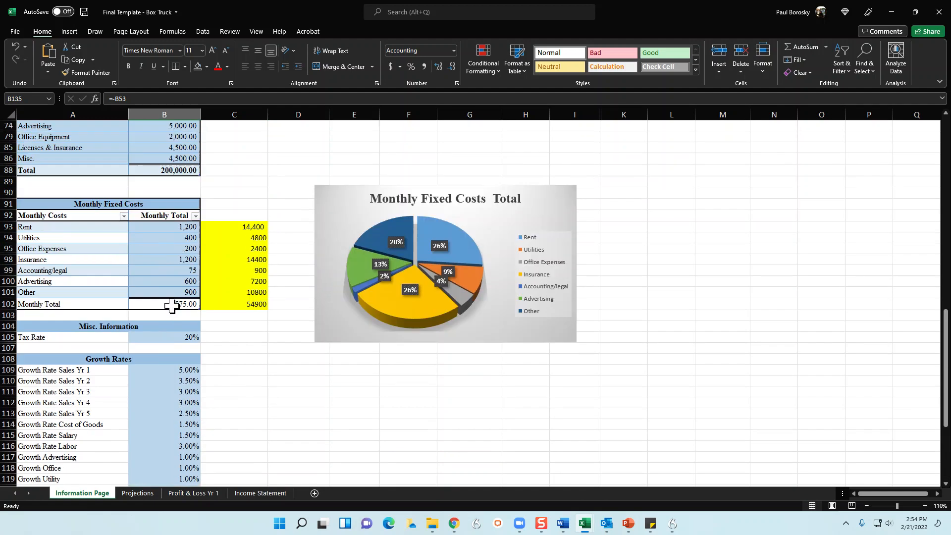
left_click(157, 205)
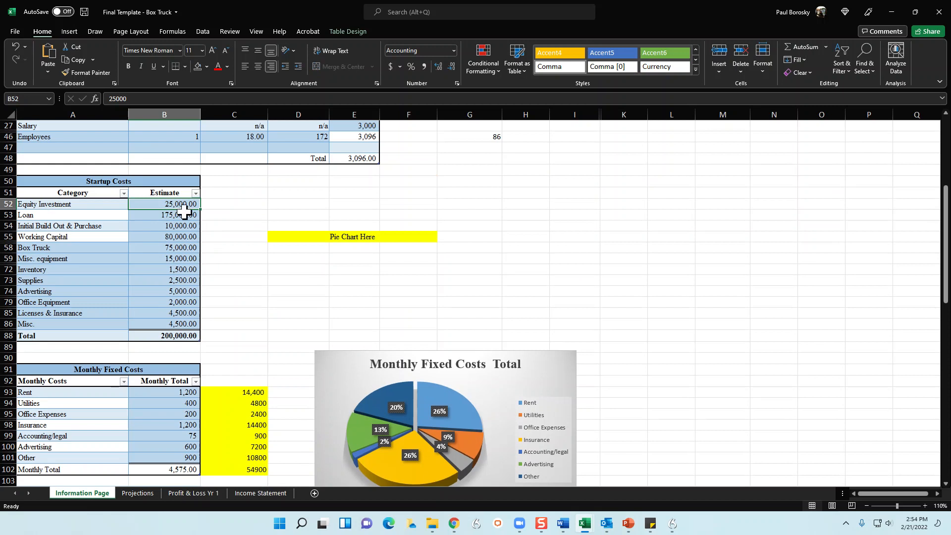
left_click(183, 215)
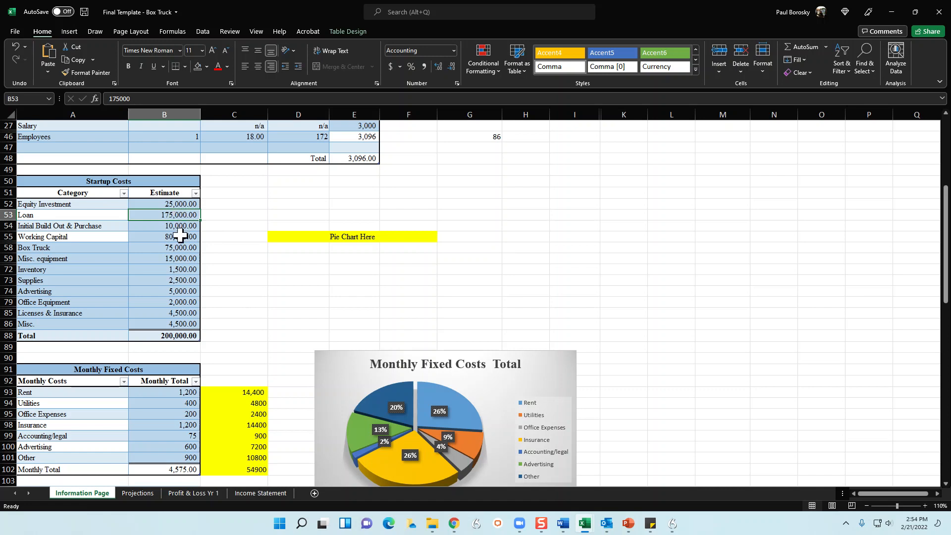
scroll(180, 235, "down", 15)
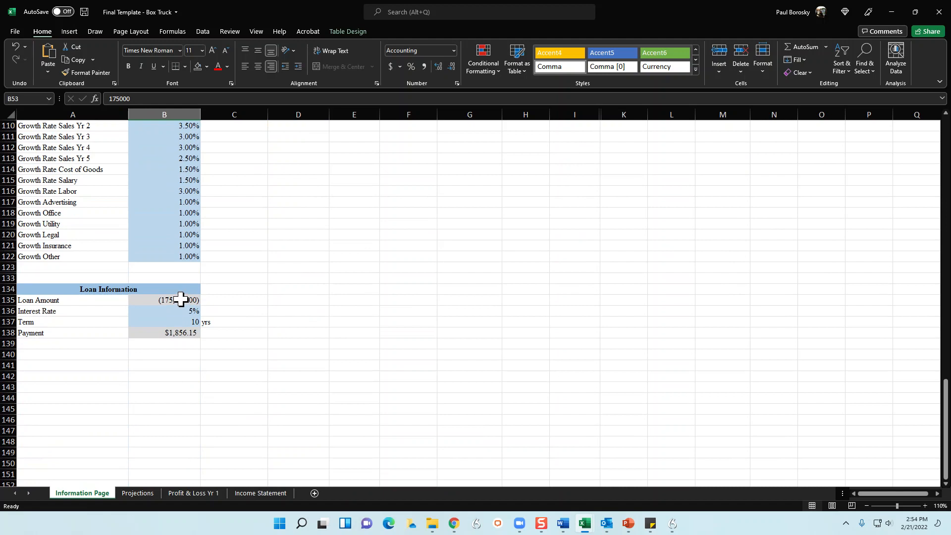
Set the Interest Rate under Loan Information to 4%.
left_click(181, 299)
left_click(188, 313)
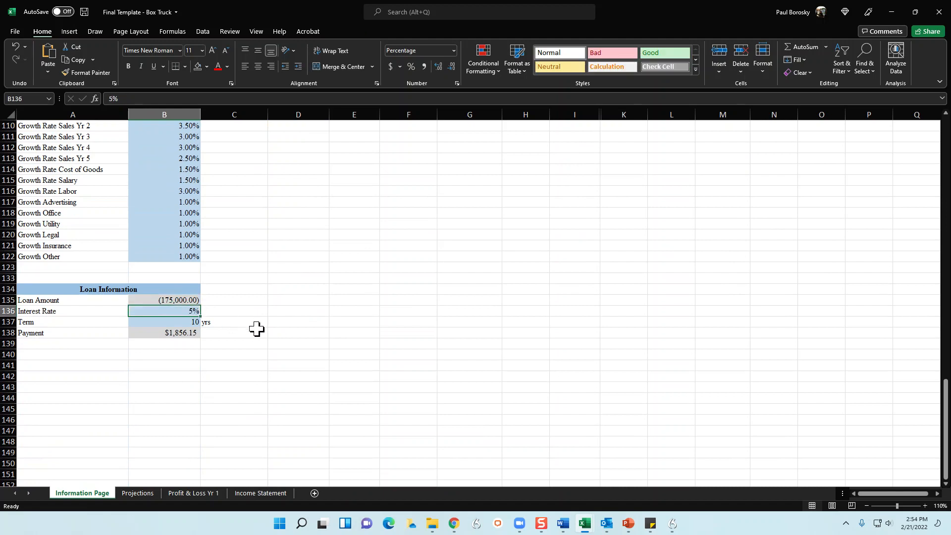
type("4")
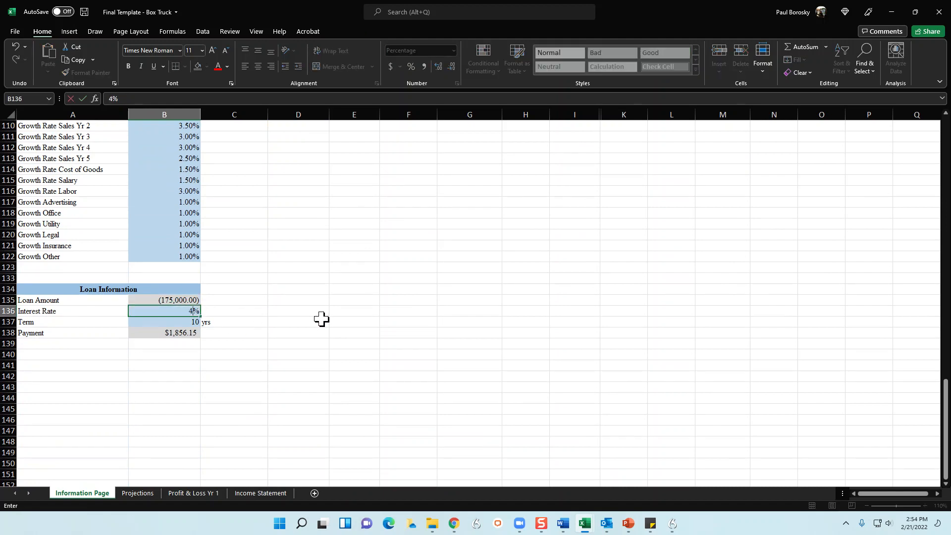
key("Return")
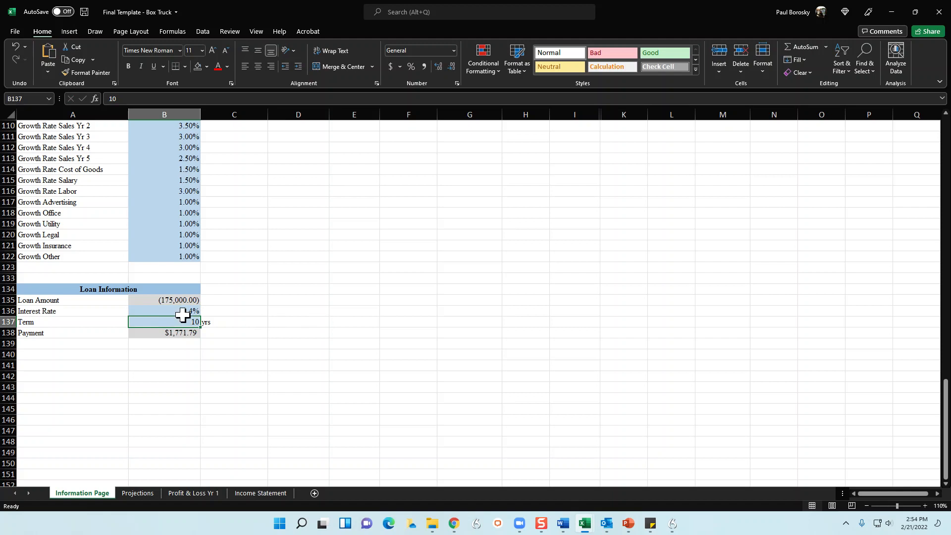
left_click(187, 312)
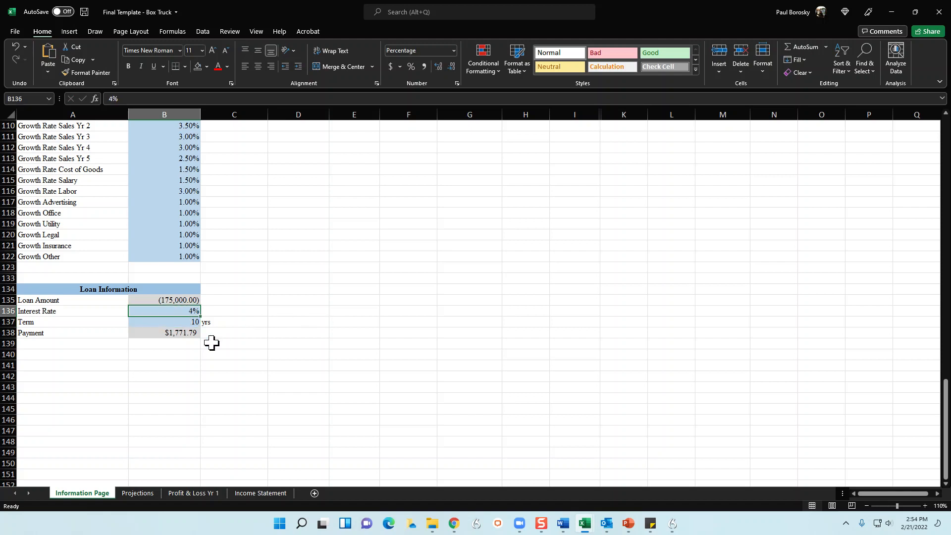
Set the loan Term under Loan Information to 8 years.
left_click(184, 322)
type("8")
key("Return")
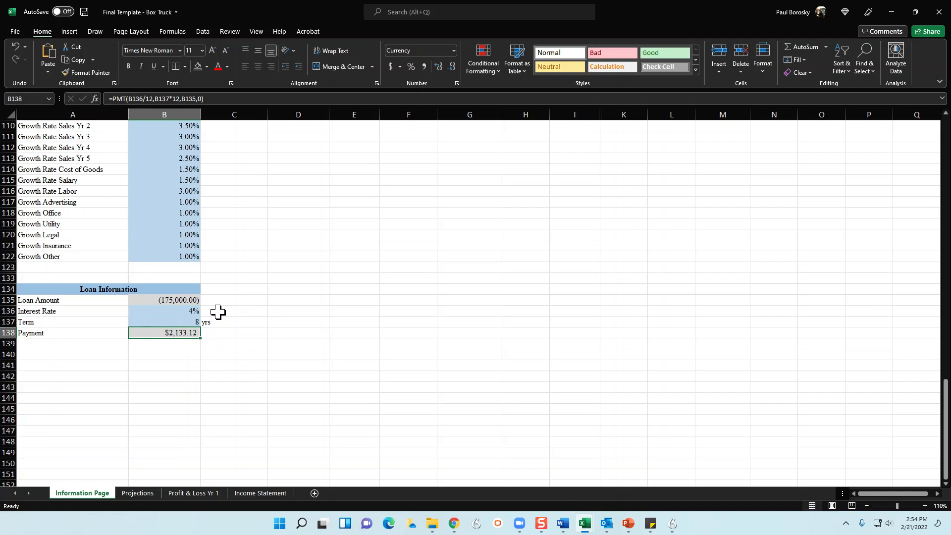
left_click(179, 323)
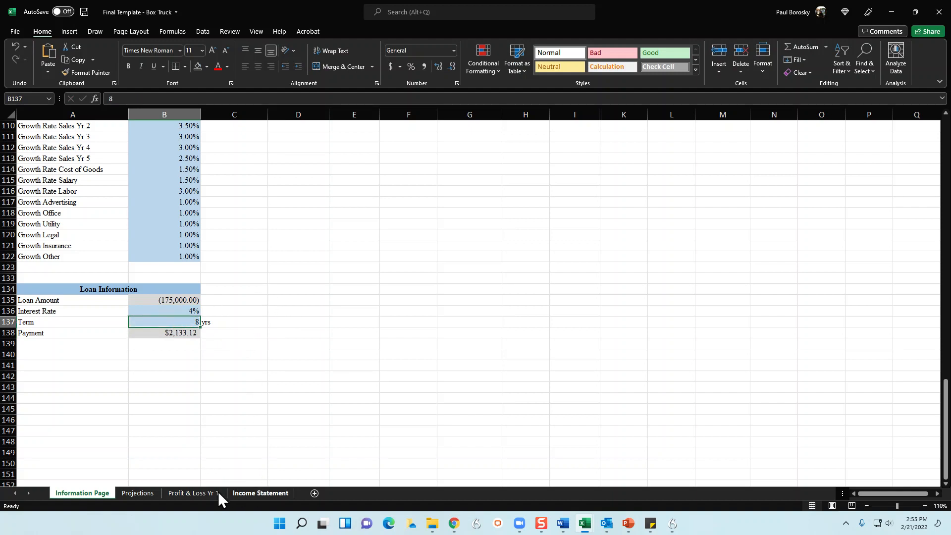
View the Profit & Loss Yr 1 sheet and the five-year Income Statement sheet.
left_click(197, 494)
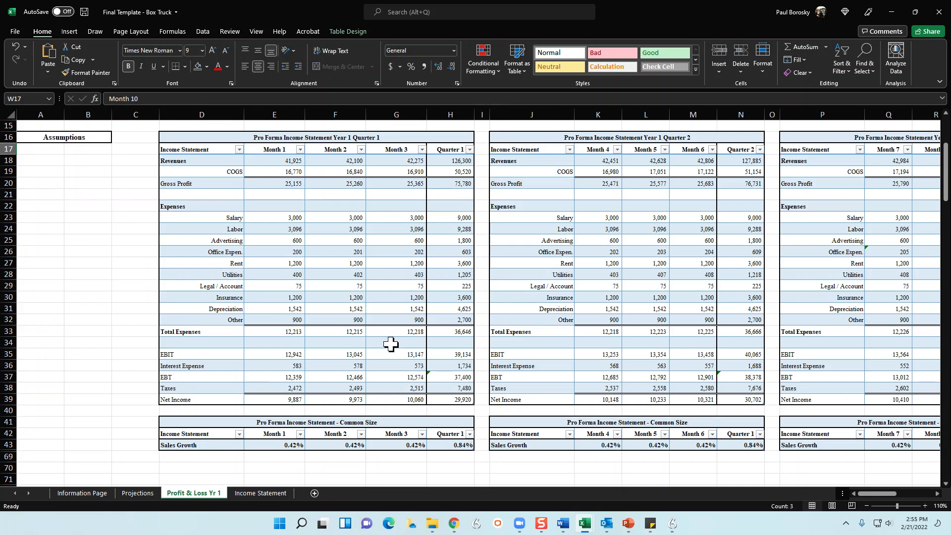
left_click(261, 493)
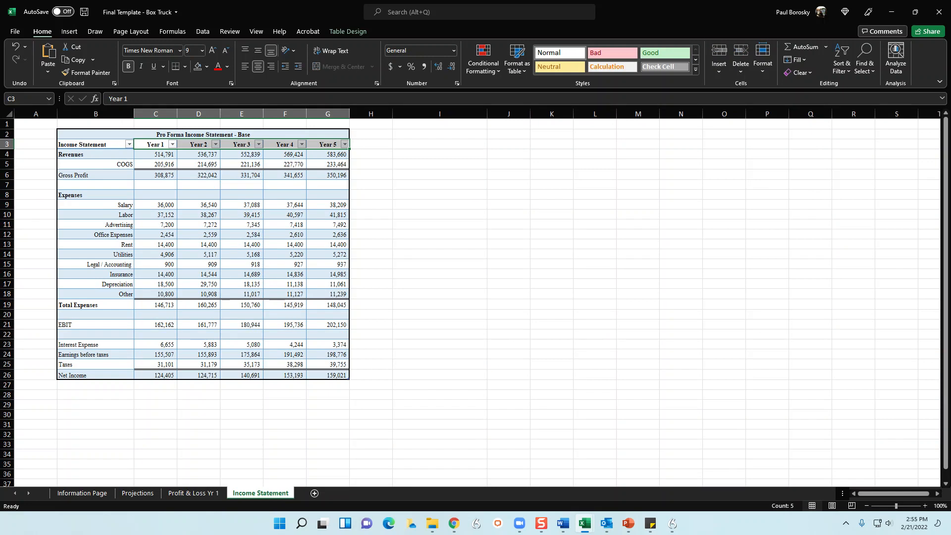
Switch to the box truck business plan in Word, maximize its window and close the Grammarly pane.
key("alt+Tab")
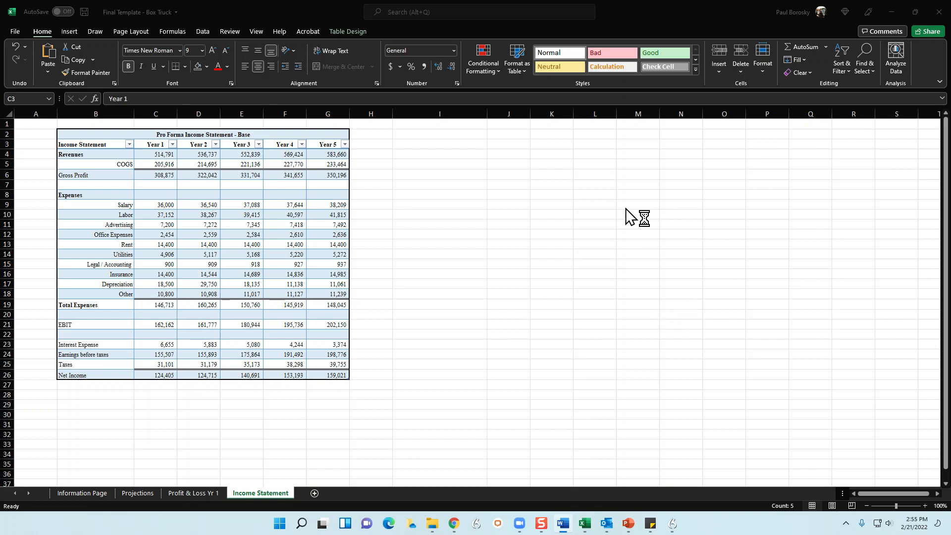
left_click_drag(950, 255, 1, 148)
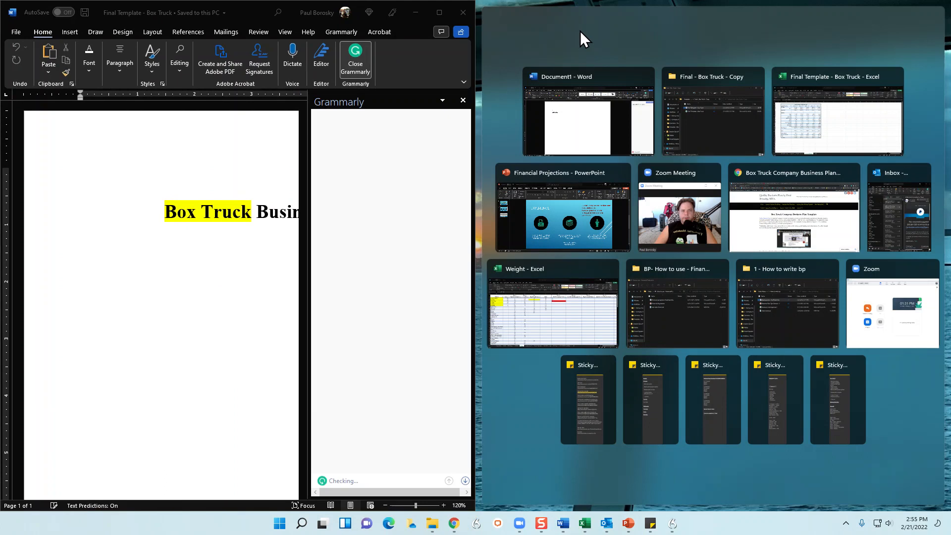
left_click(580, 31)
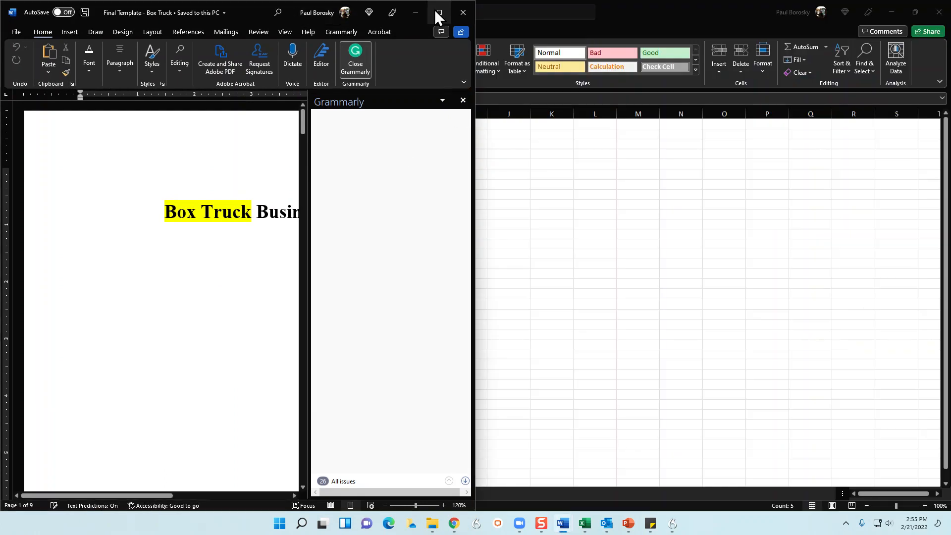
left_click(437, 12)
left_click(943, 100)
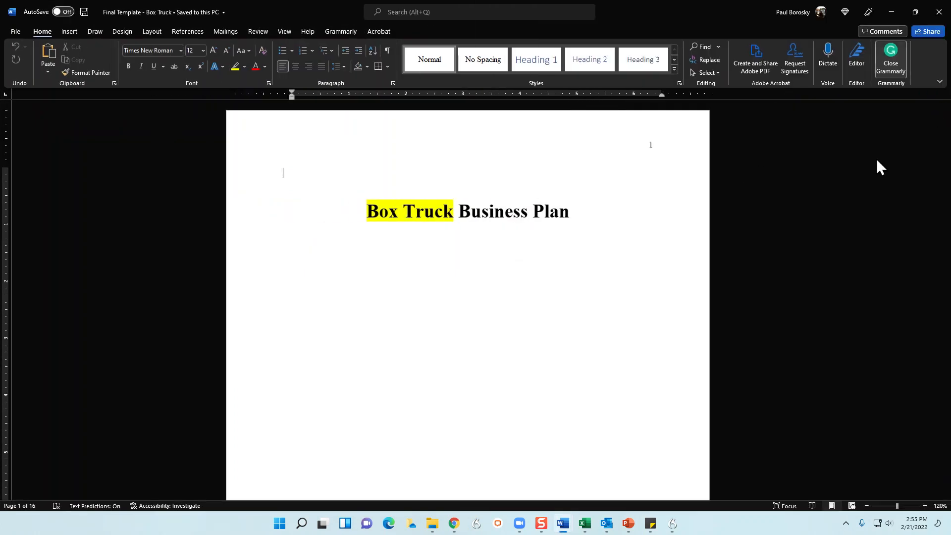
Review the business plan's table of contents and Executive Summary, including Financial Highlights and Funding Request.
scroll(429, 261, "down", 15)
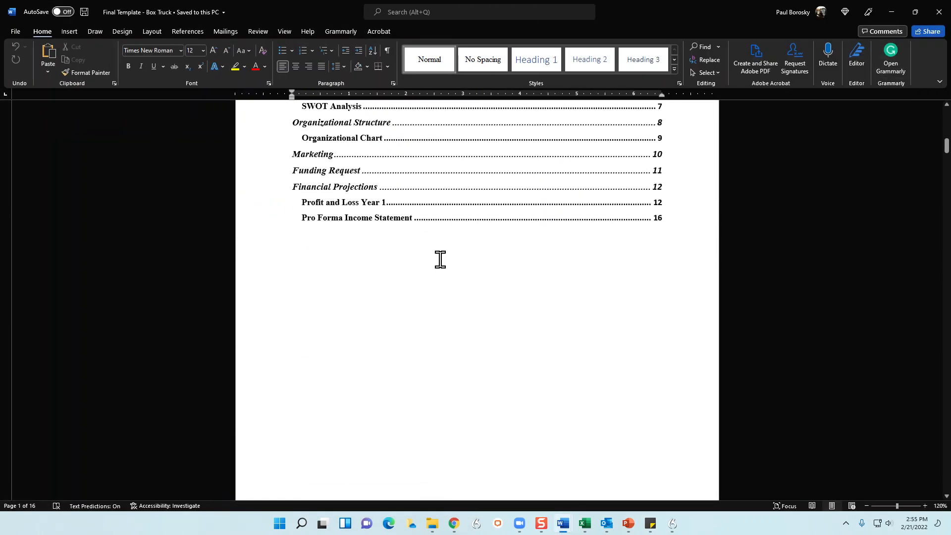
left_click(585, 524)
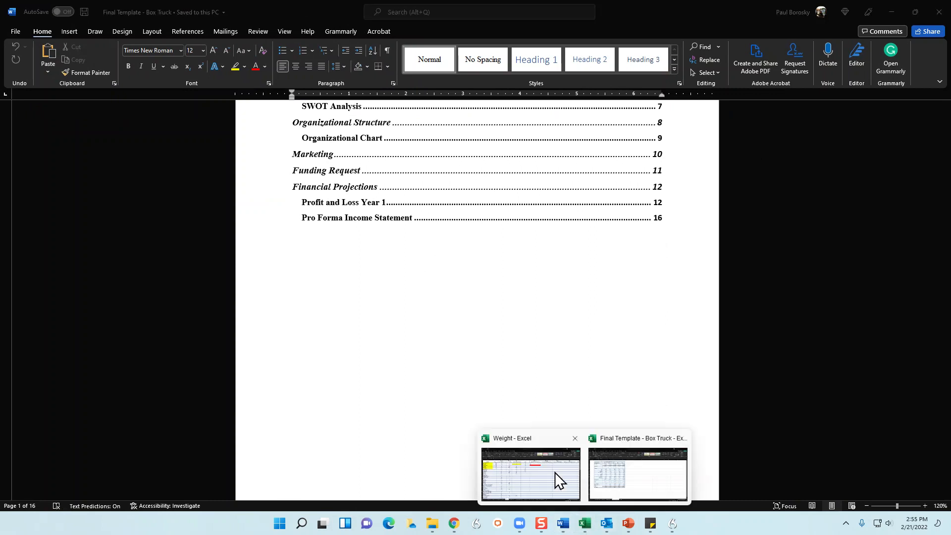
left_click(616, 472)
key("alt+Tab")
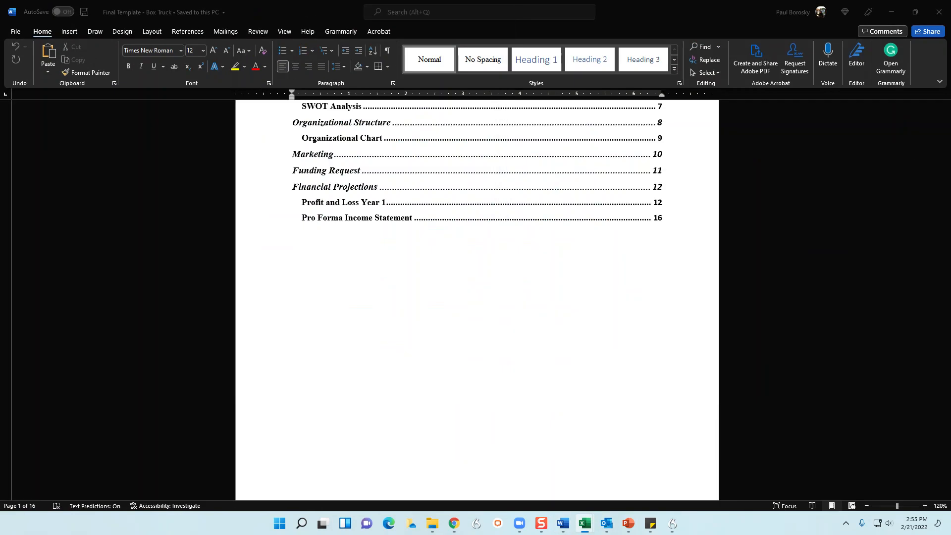
scroll(445, 270, "down", 10)
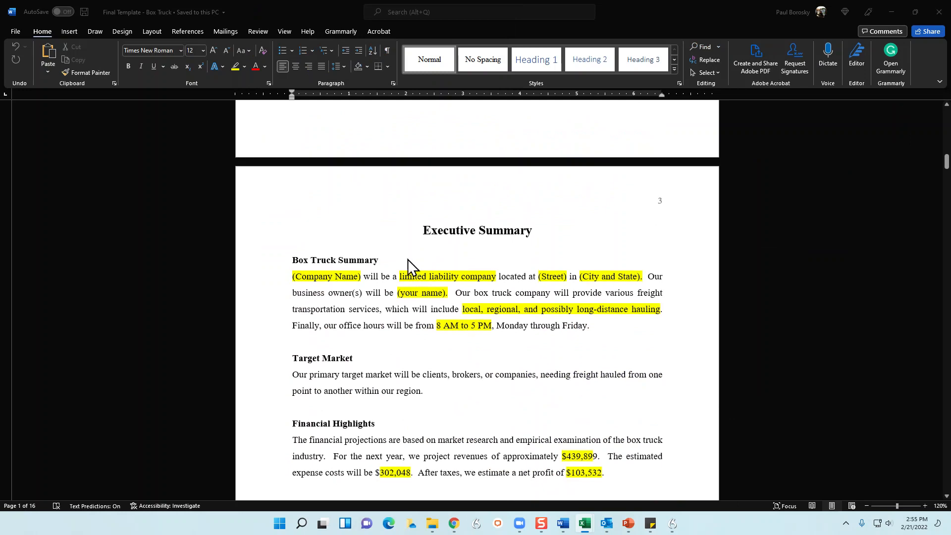
scroll(406, 254, "down", 3)
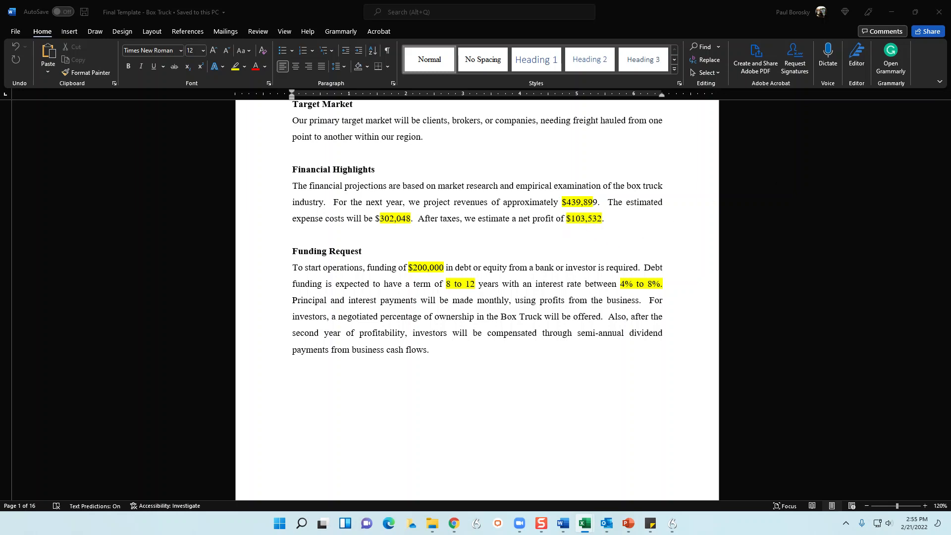
Bring the Excel workbook over the document and look up Year 1 Annual Revenues on the Projections sheet.
left_click_drag(0, 79, 599, 52)
left_click(267, 391)
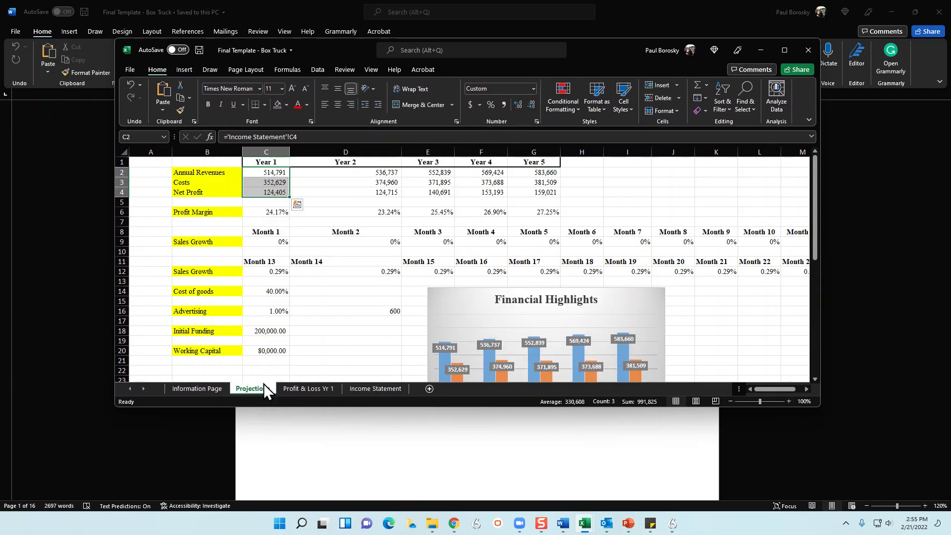
left_click(275, 182)
left_click(267, 173)
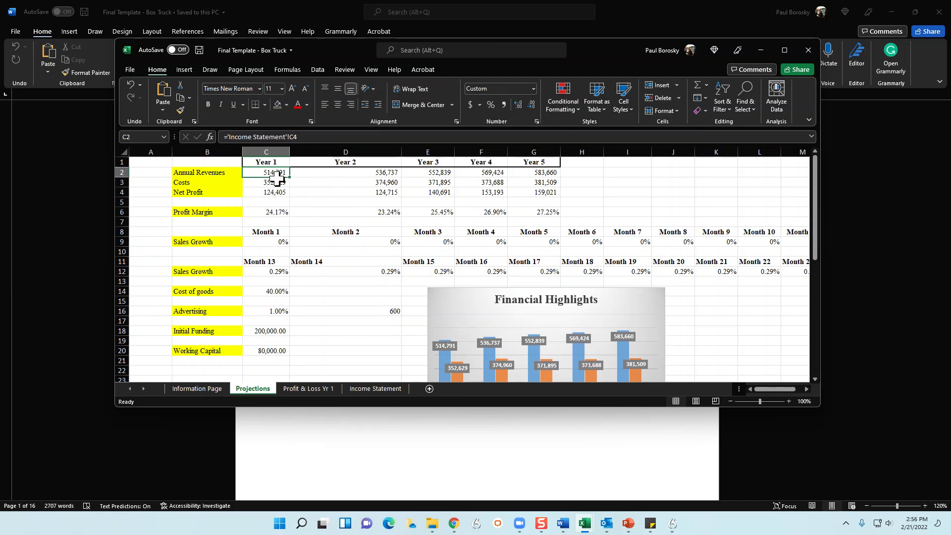
left_click_drag(606, 44, 726, 87)
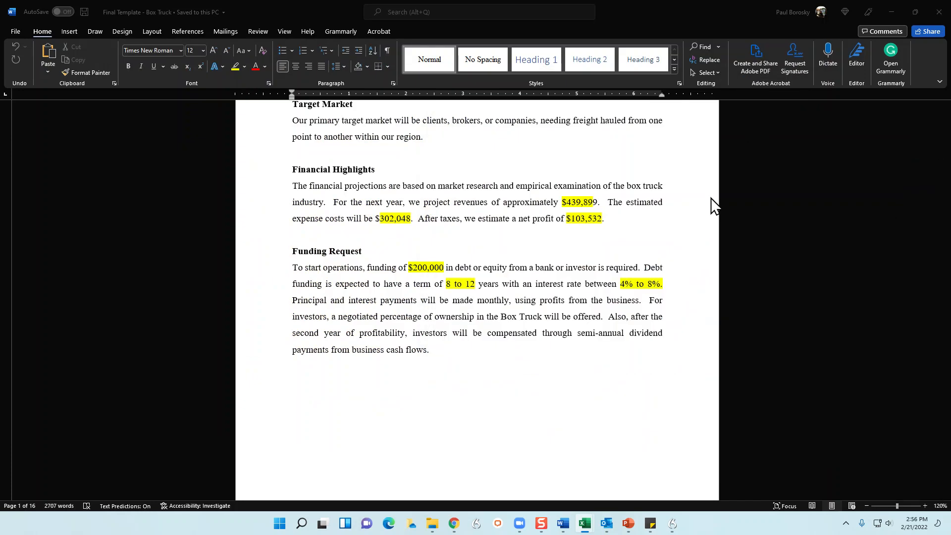
Replace the projected revenue figure in the Word document's Financial Highlights paragraph with $514,791.
left_click(598, 201)
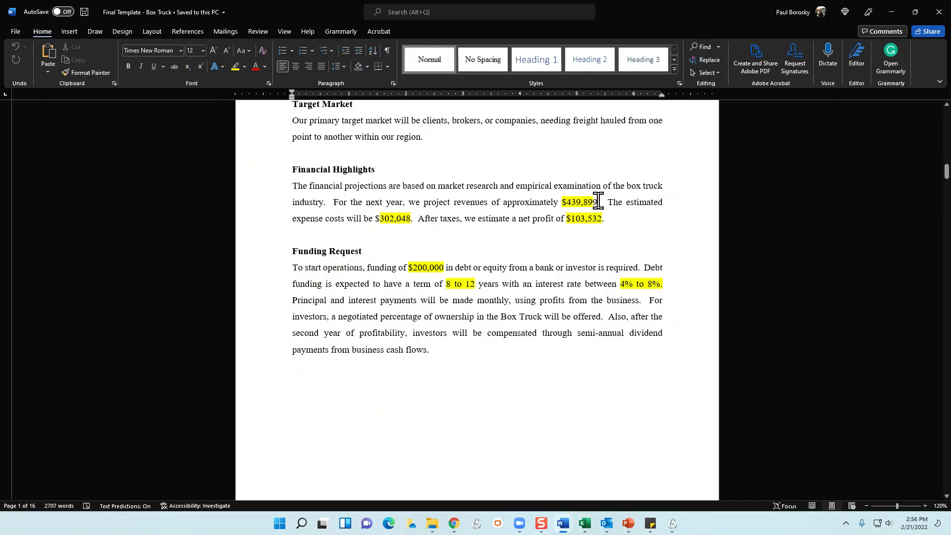
key("BackSpace")
key("BackSpace")
key("BackSpace")
key("BackSpace")
key("BackSpace")
key("BackSpace")
key("BackSpace")
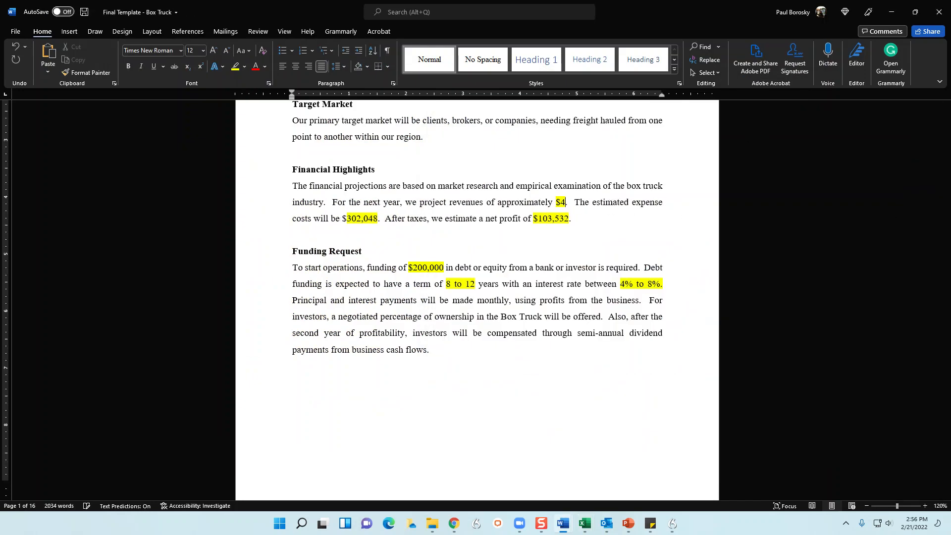
type("514,")
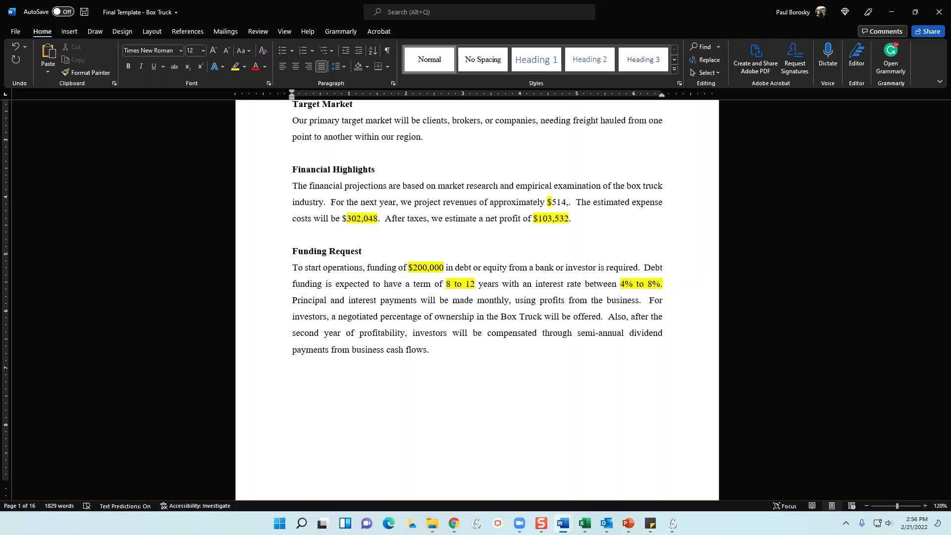
type("791")
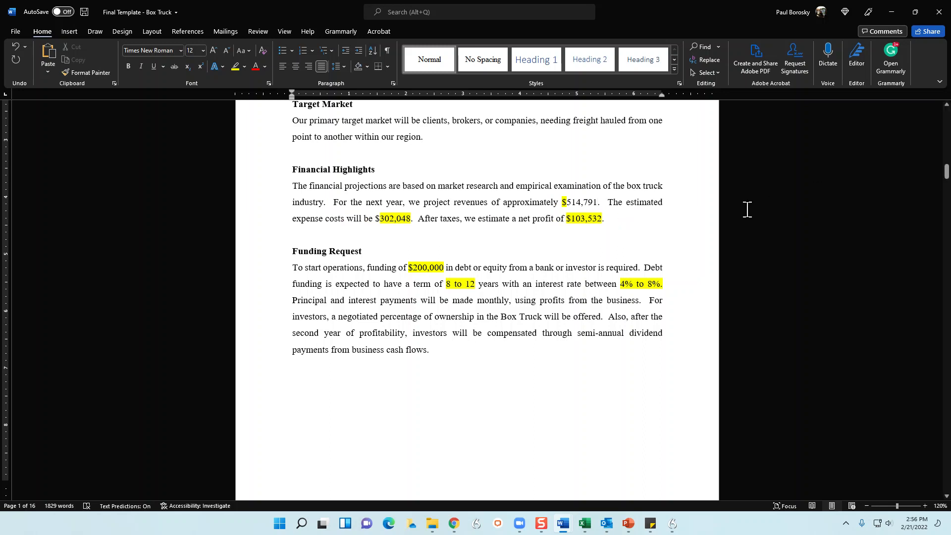
Look up the Year 1 Costs on the Projections sheet in the Excel workbook.
left_click(390, 218)
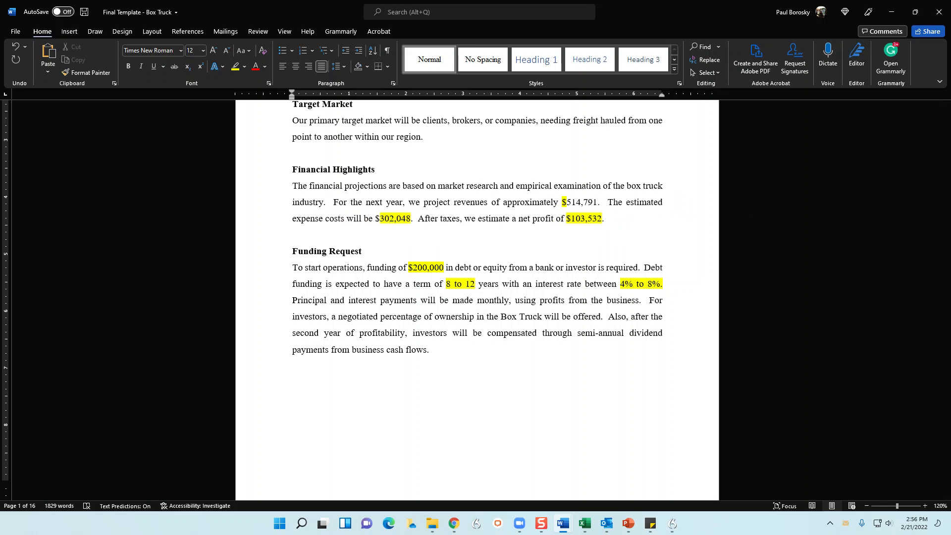
left_click_drag(950, 165, 645, 79)
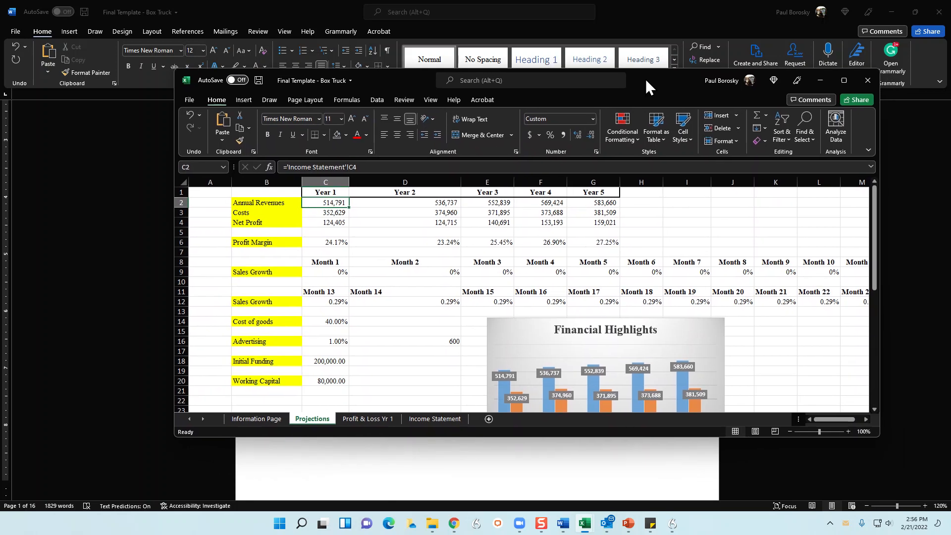
left_click(323, 212)
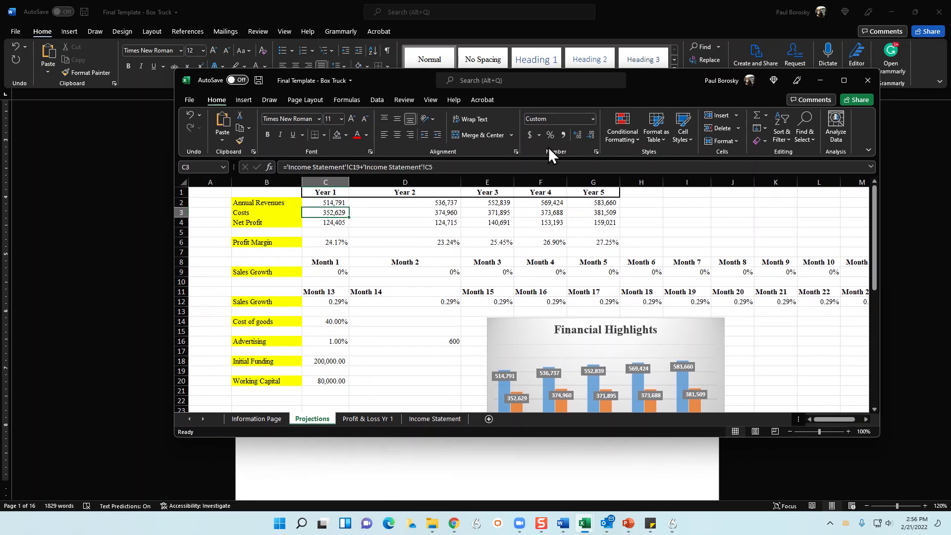
left_click_drag(657, 78, 950, 161)
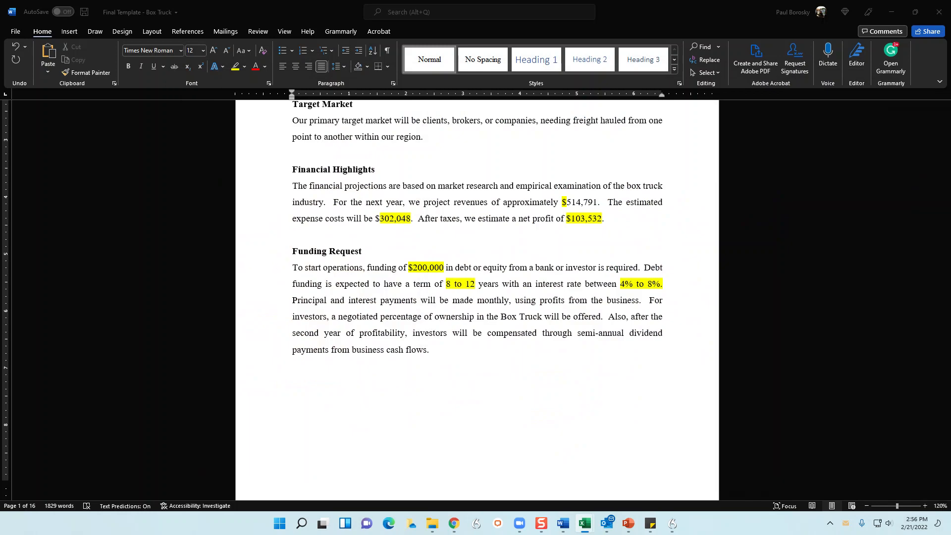
Replace the estimated expense costs in the Word document's Financial Highlights paragraph with $352,629.
left_click(391, 218)
left_click(409, 217)
key("BackSpace")
key("BackSpace")
key("BackSpace")
key("BackSpace")
key("BackSpace")
key("BackSpace")
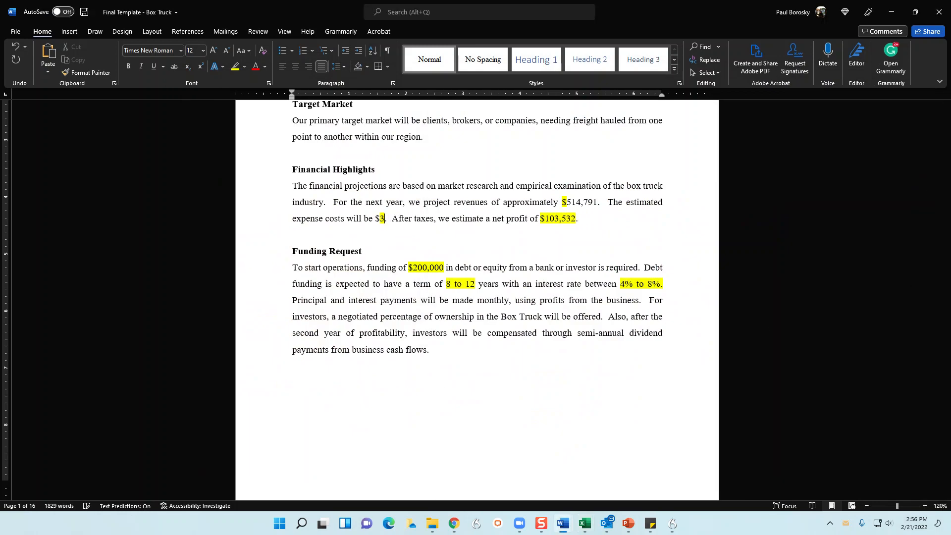
type("52,")
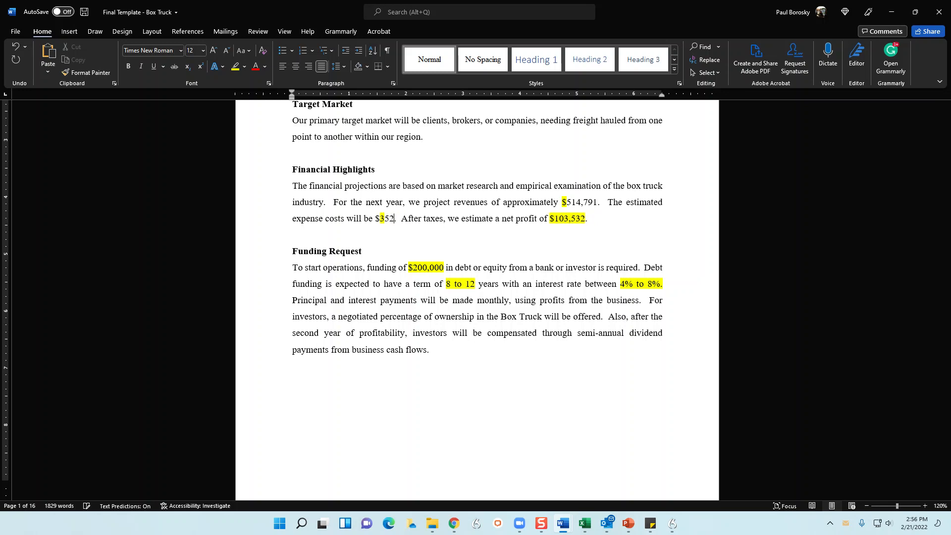
type("629")
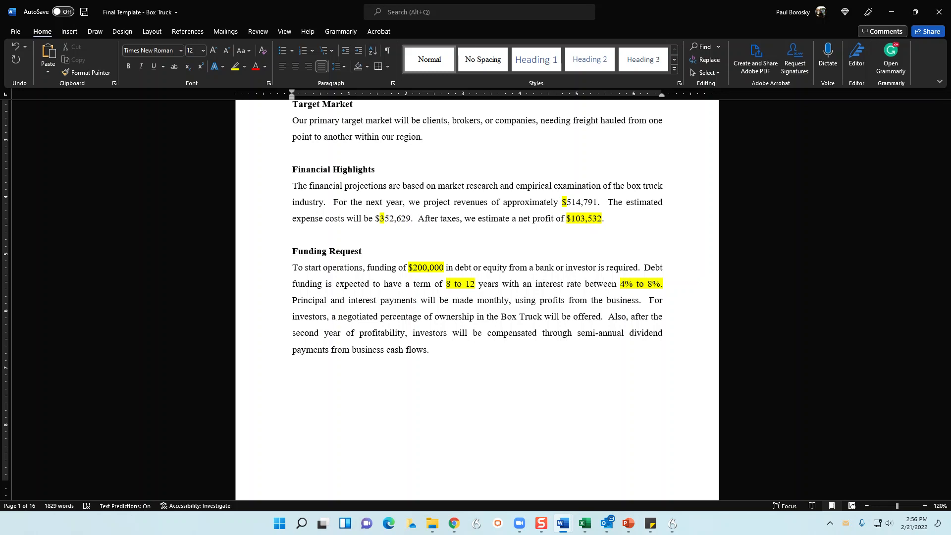
Look up the Year 1 Net Profit on the Projections sheet in the Excel workbook.
key("alt+Tab")
left_click(263, 196)
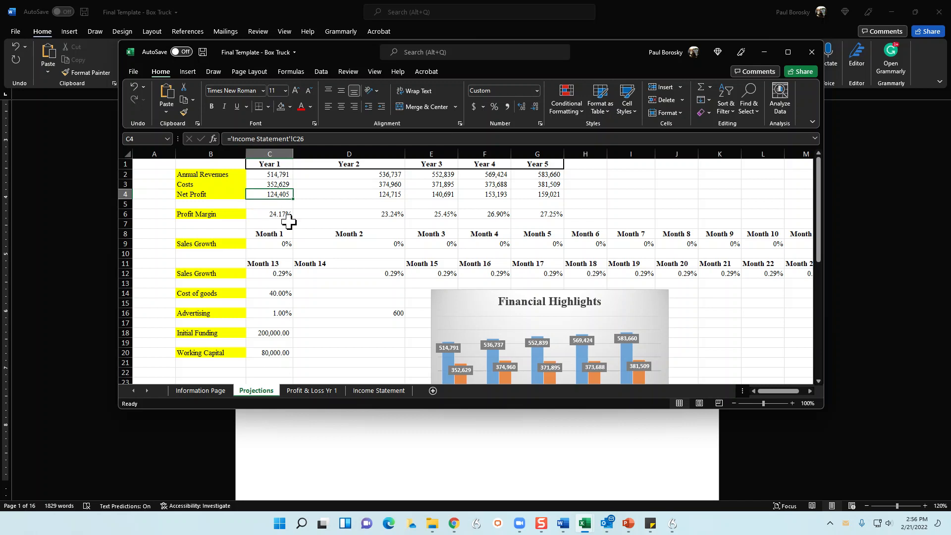
left_click_drag(557, 53, 950, 104)
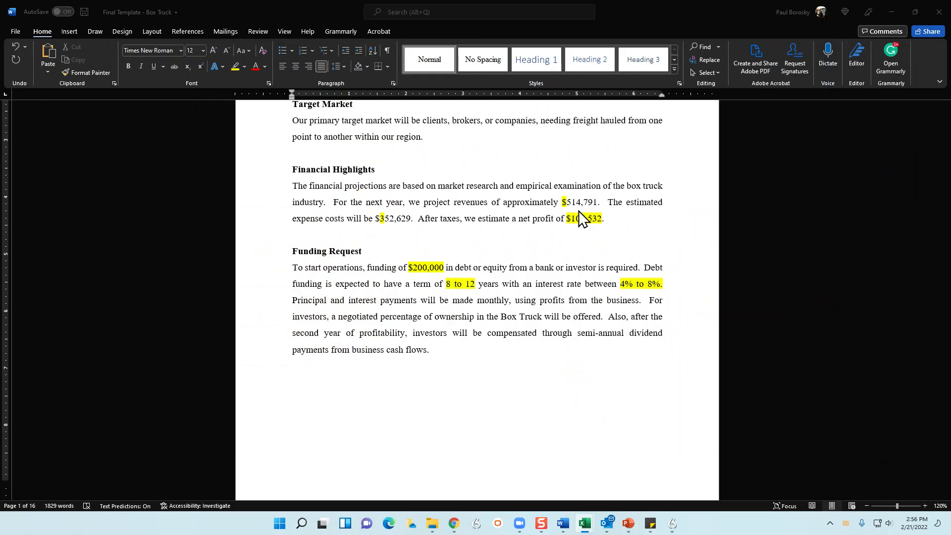
Replace the estimated net profit in the Word document's Financial Highlights paragraph with $124,405.
left_click(598, 218)
key("BackSpace")
key("BackSpace")
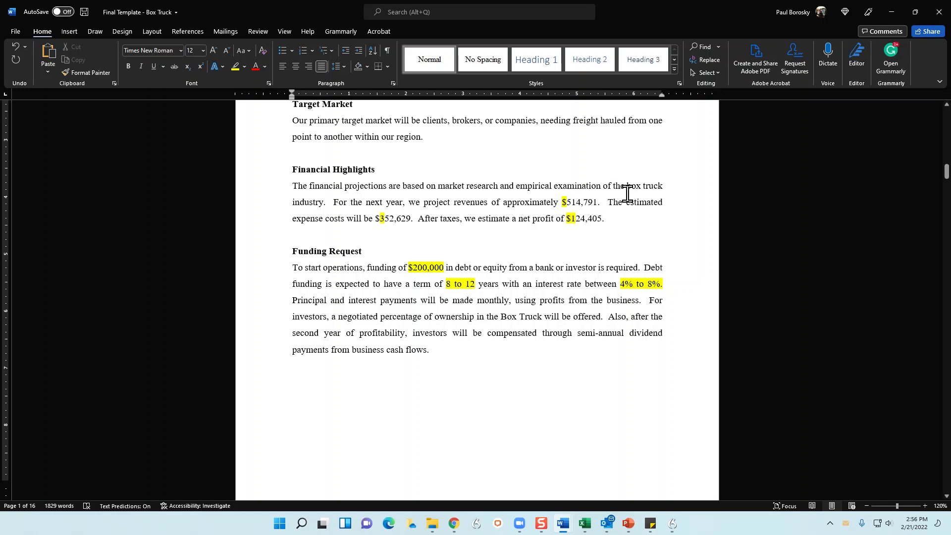
Remove the yellow highlighting from the revenue, expense and net profit figures in the Financial Highlights paragraph.
left_click_drag(603, 219, 465, 187)
left_click(244, 67)
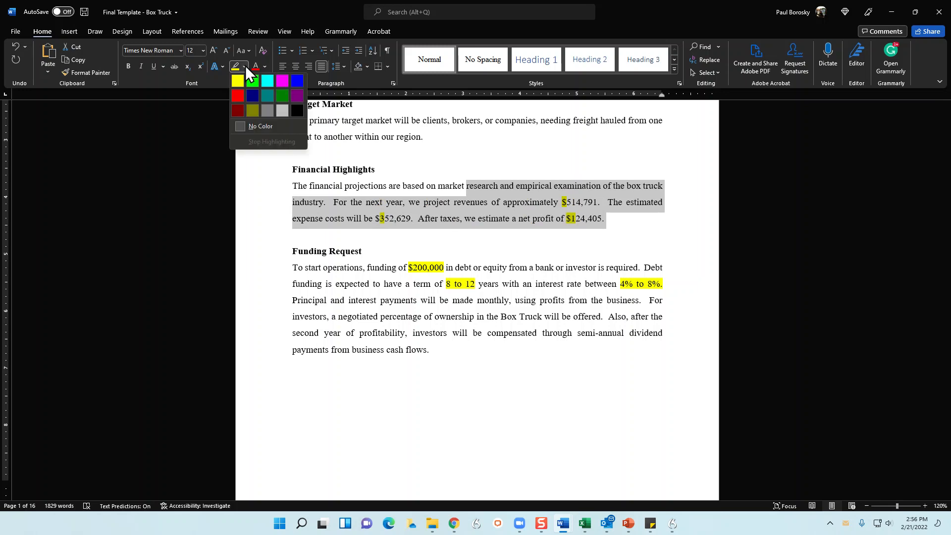
left_click(466, 186)
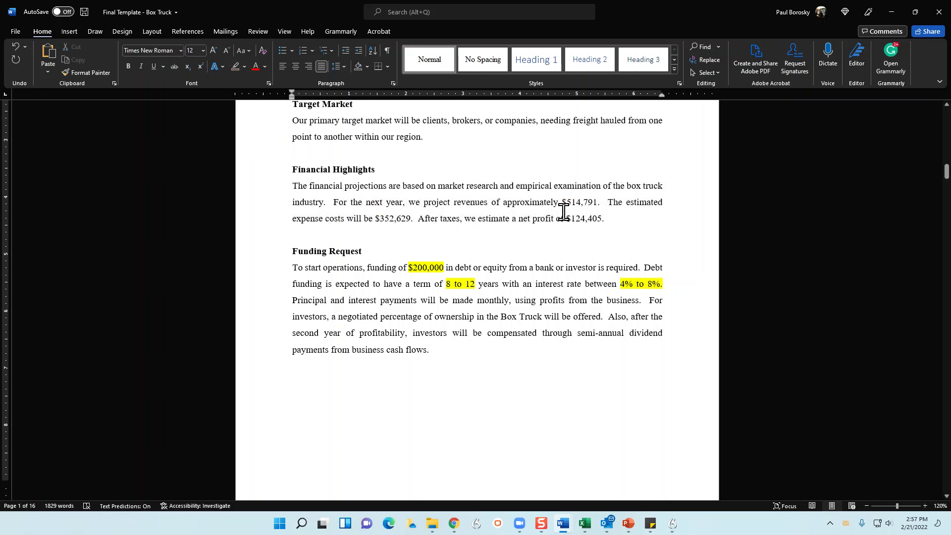
Go through the business plan to the Year 1 Quarter 1 income statement table in the Financial Projections section.
scroll(496, 261, "up", 3)
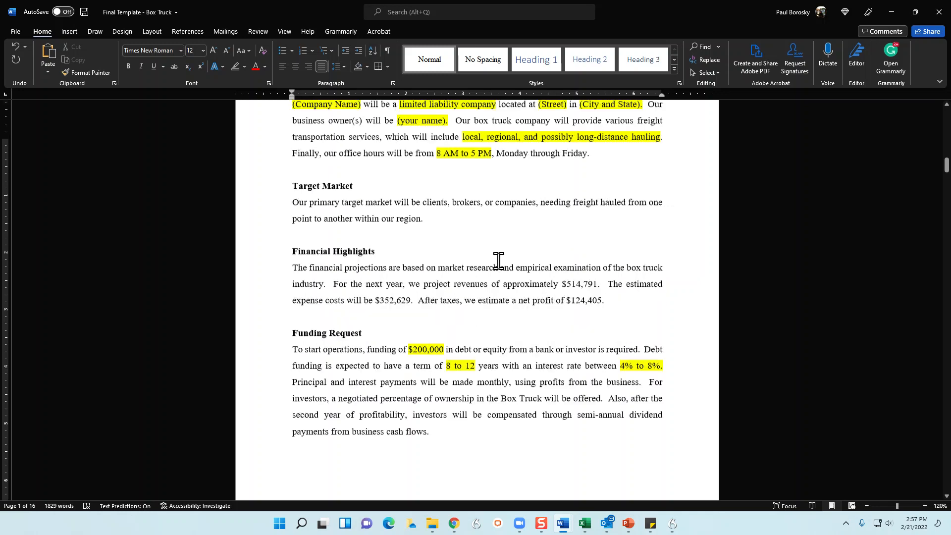
scroll(448, 247, "down", 9)
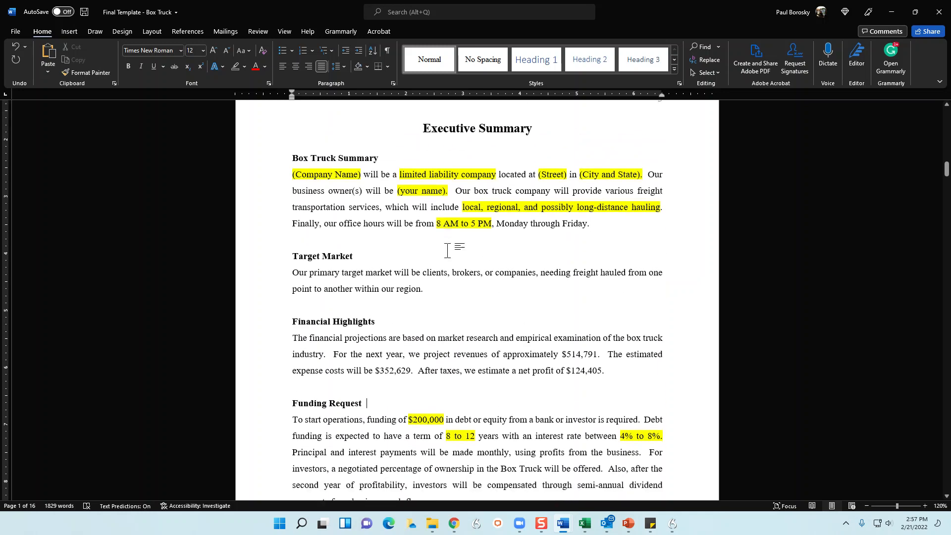
scroll(448, 258, "down", 10)
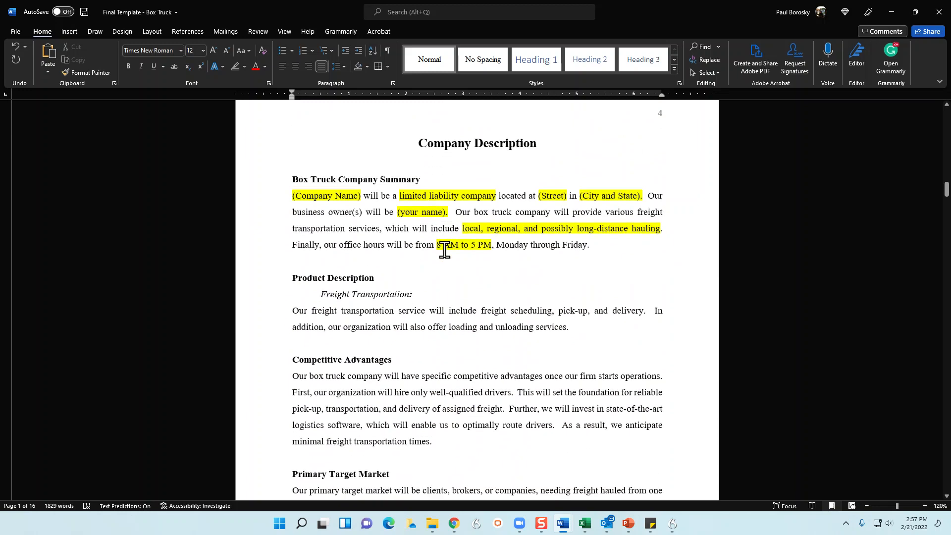
scroll(440, 267, "down", 20)
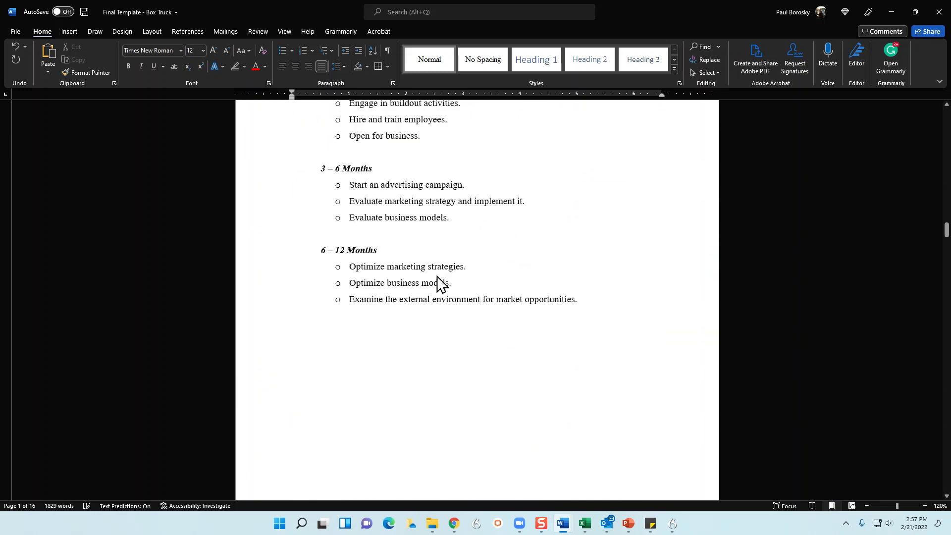
scroll(453, 311, "down", 20)
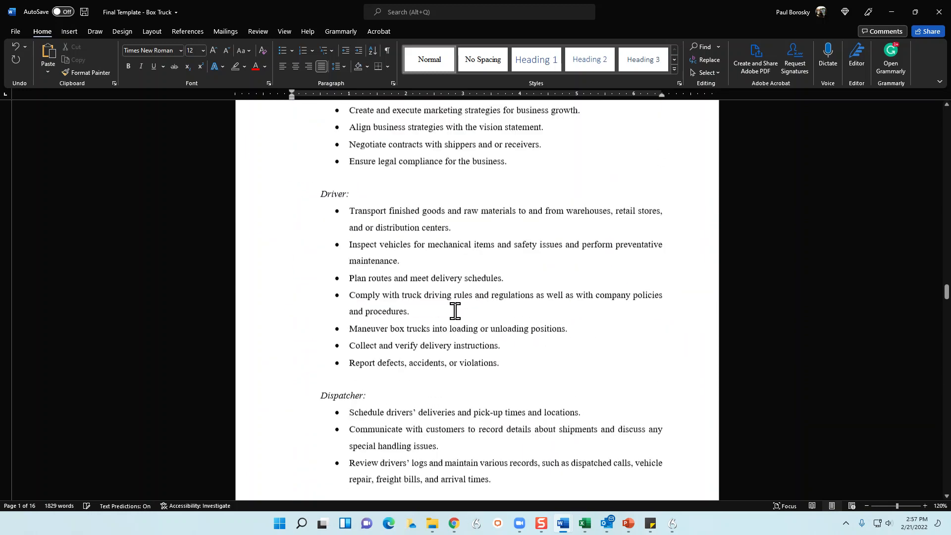
scroll(456, 319, "down", 20)
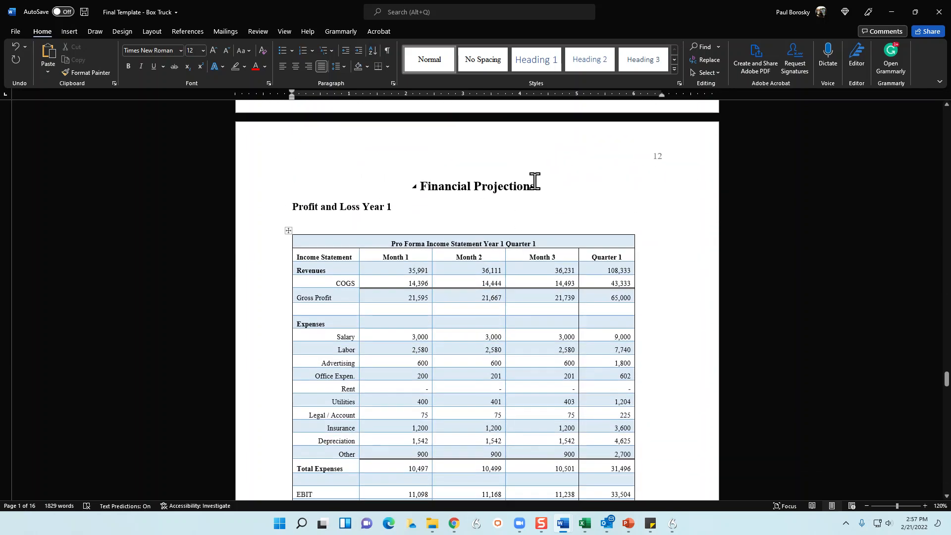
scroll(525, 203, "down", 1)
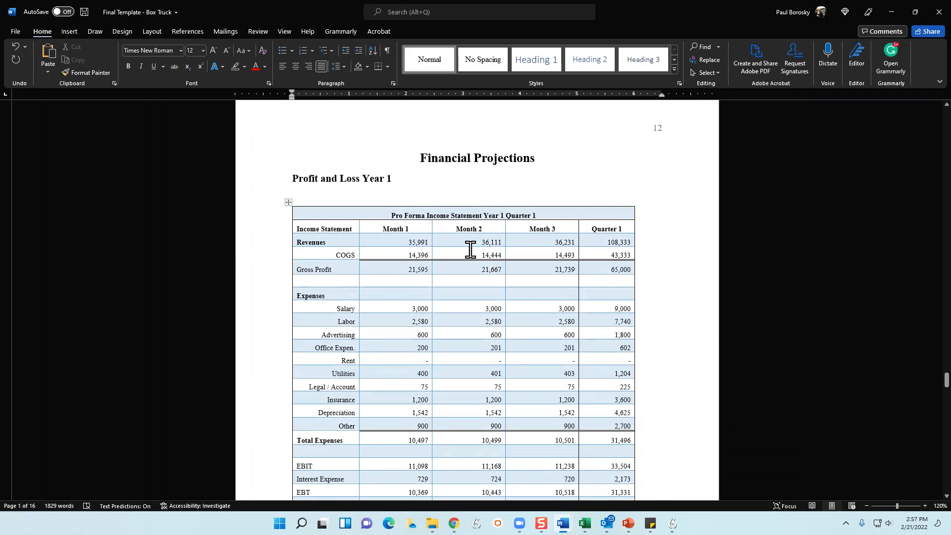
scroll(596, 272, "down", 1)
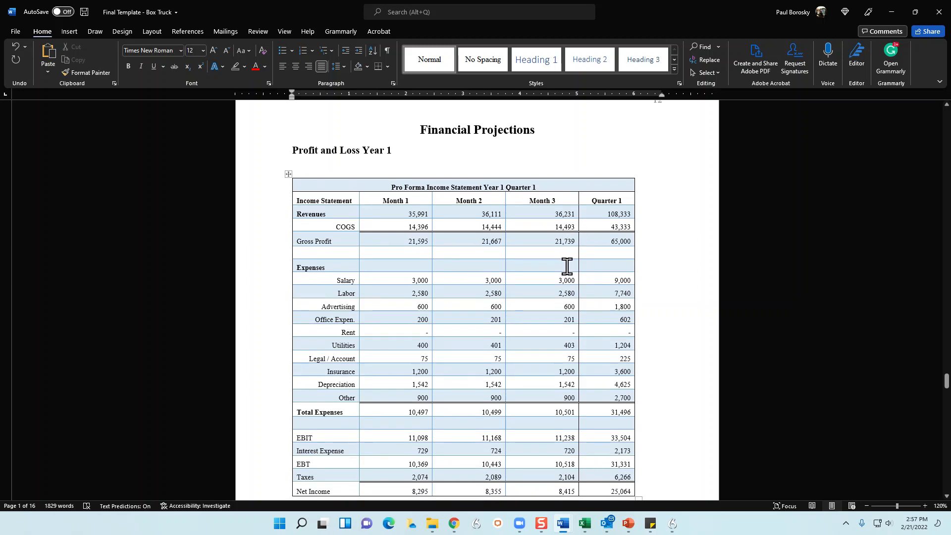
Switch to the Excel workbook and copy the Pro Forma Income Statement Year 1 Quarter 1 table from the Profit & Loss Yr 1 sheet.
key("alt+Tab")
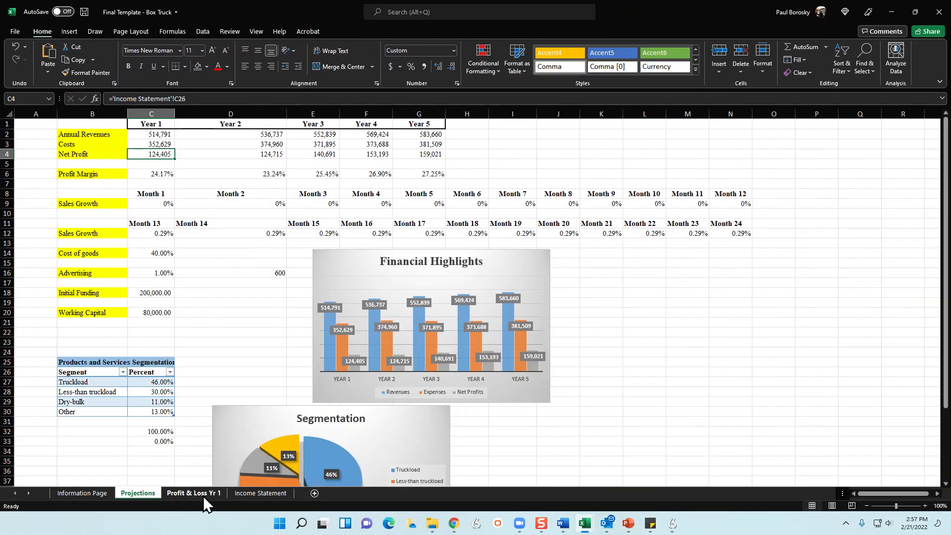
left_click(193, 493)
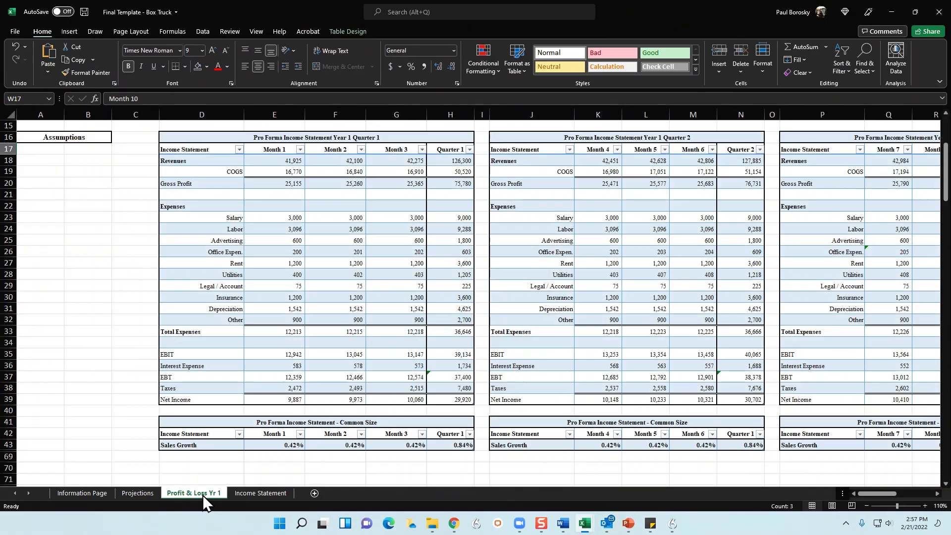
left_click_drag(367, 138, 355, 399)
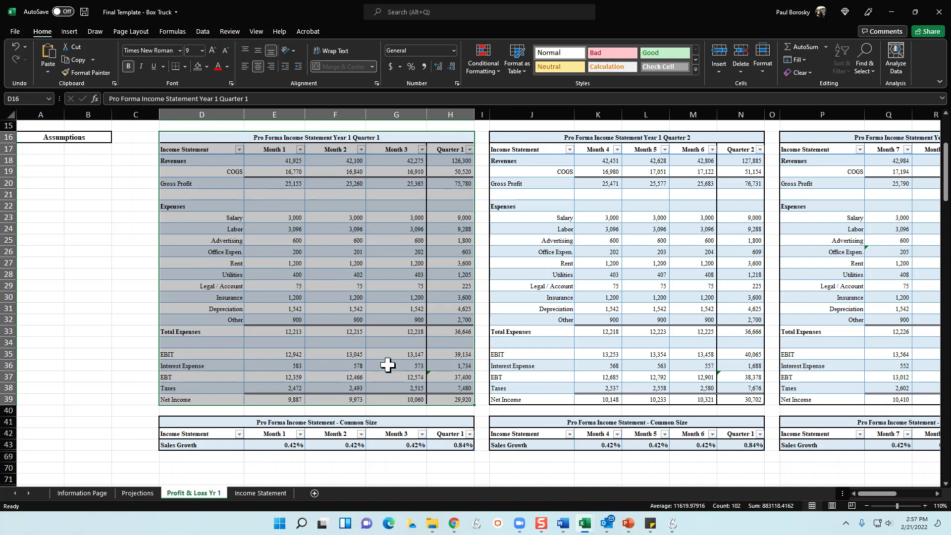
right_click(309, 216)
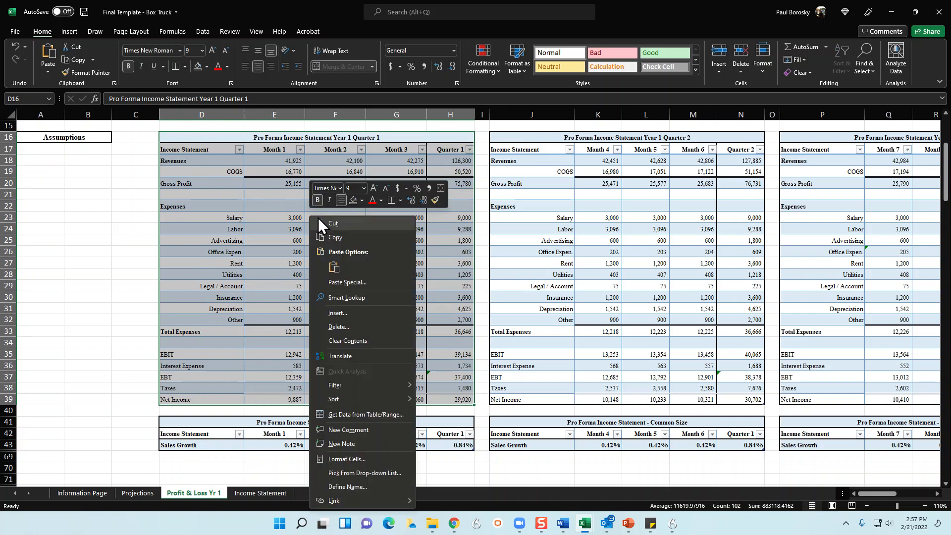
left_click(336, 224)
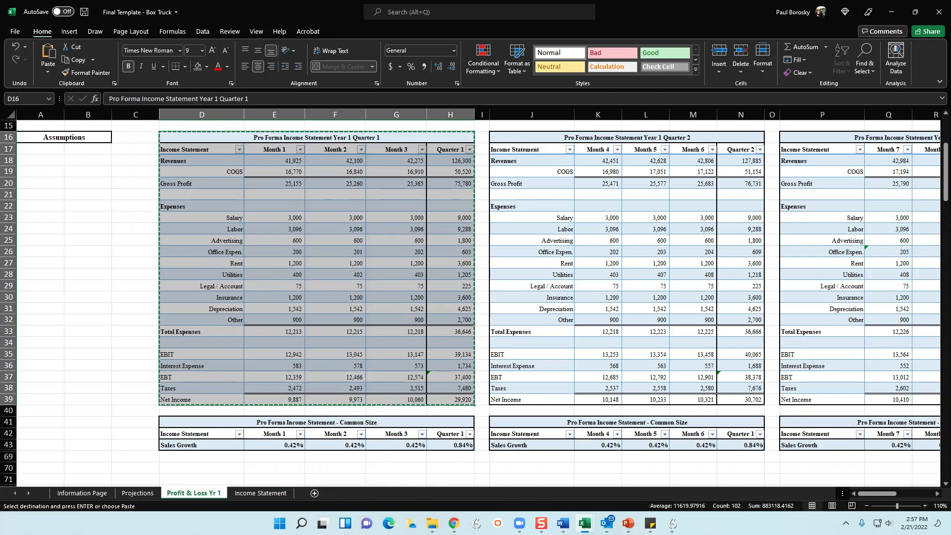
Replace the Year 1 Quarter 1 income statement table in the Word document with the table copied from Excel.
key("alt+Tab")
left_click(662, 286)
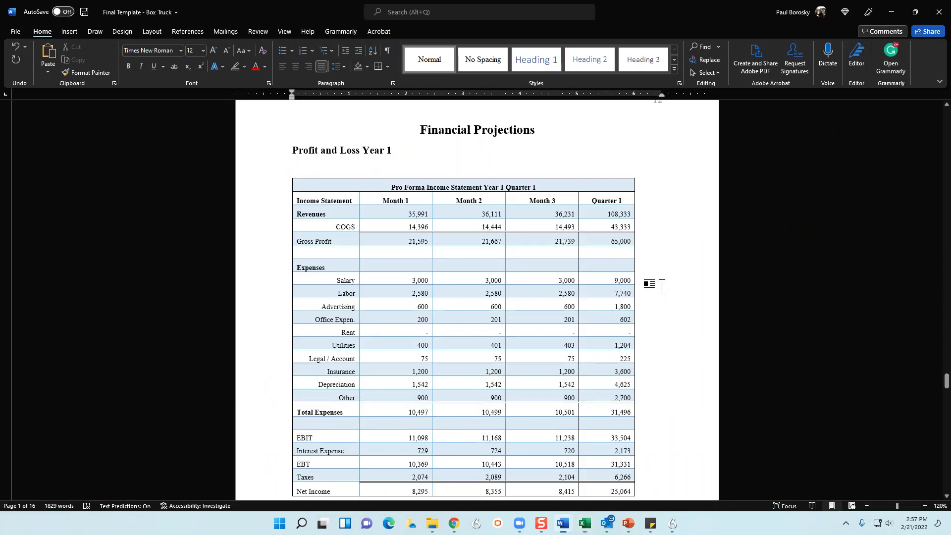
scroll(650, 305, "down", 3)
left_click_drag(547, 337, 343, 134)
key("BackSpace")
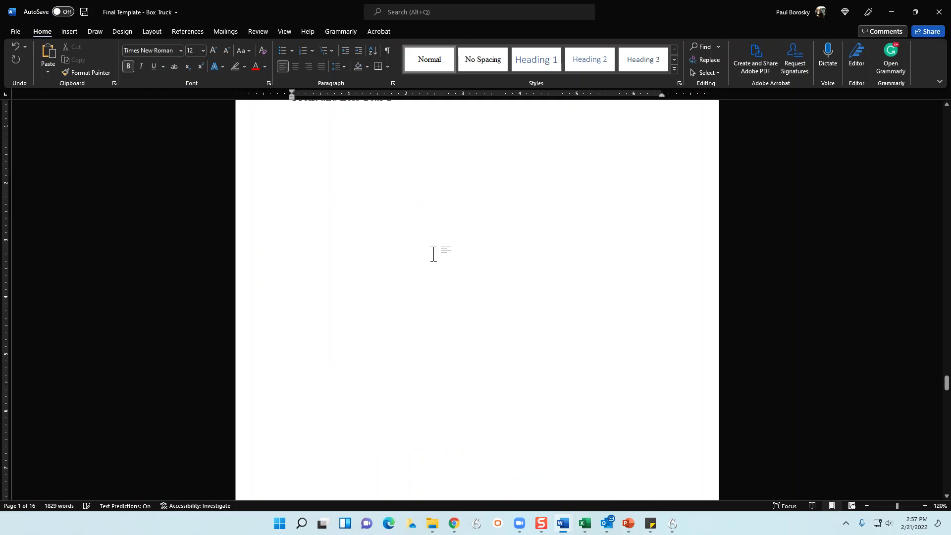
key("ctrl+v")
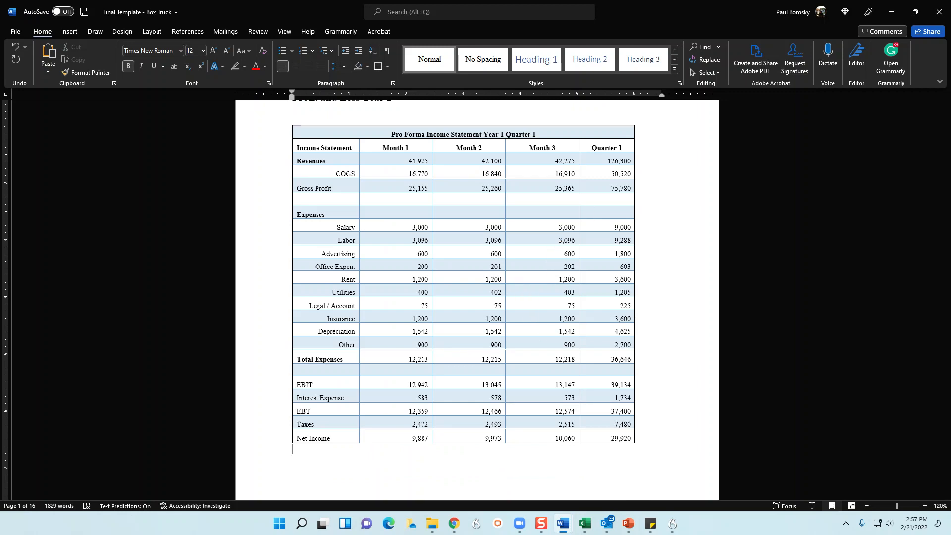
scroll(469, 270, "up", 3)
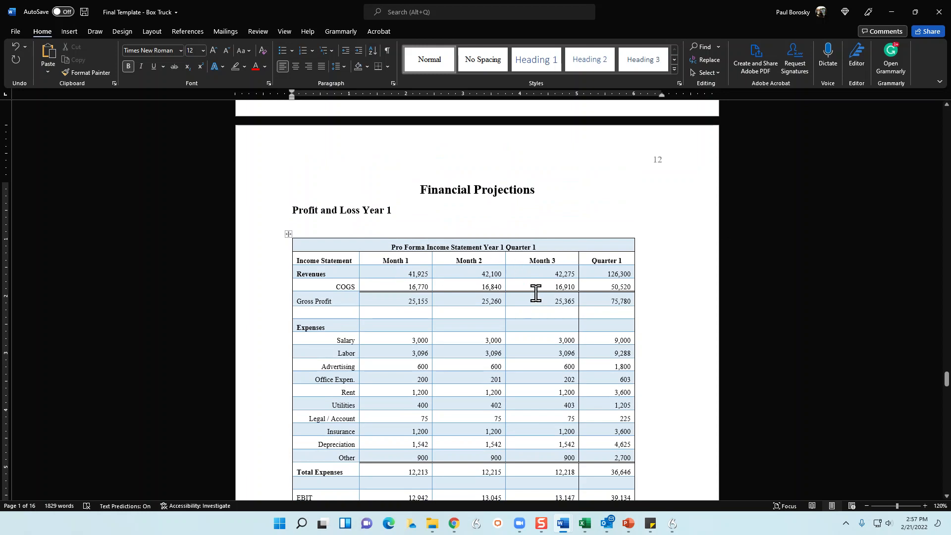
Examine the remaining quarterly profit and loss tables and the five-year Pro Forma Income Statement in the business plan.
scroll(535, 293, "down", 18)
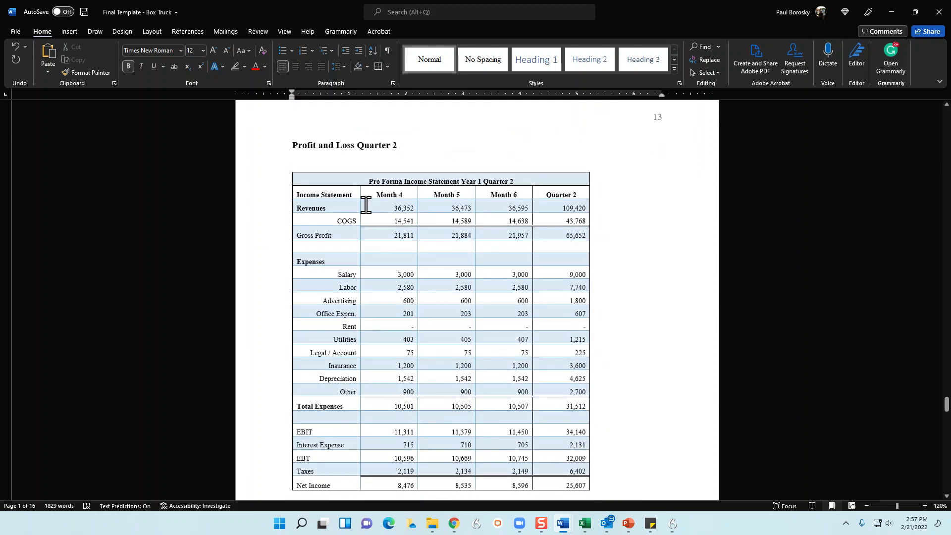
scroll(477, 252, "down", 6)
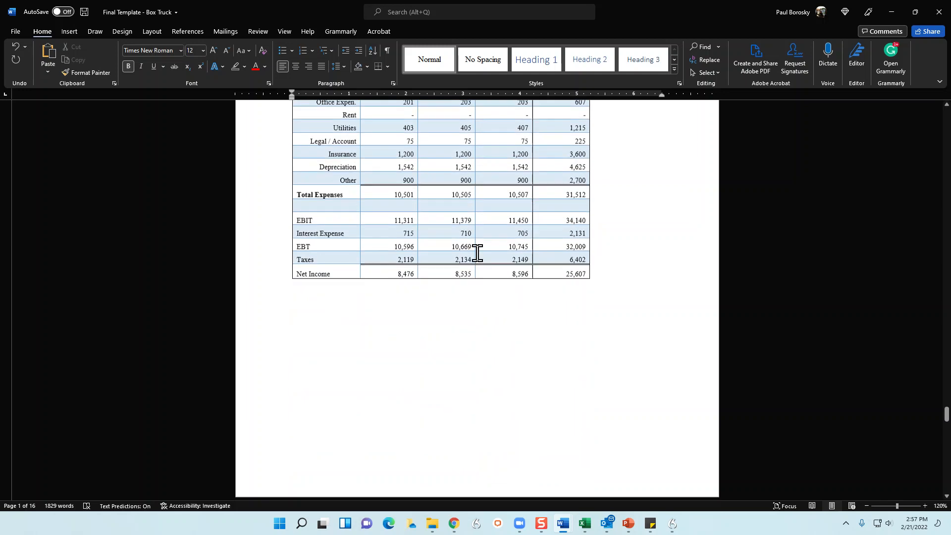
scroll(477, 253, "down", 13)
scroll(484, 277, "down", 16)
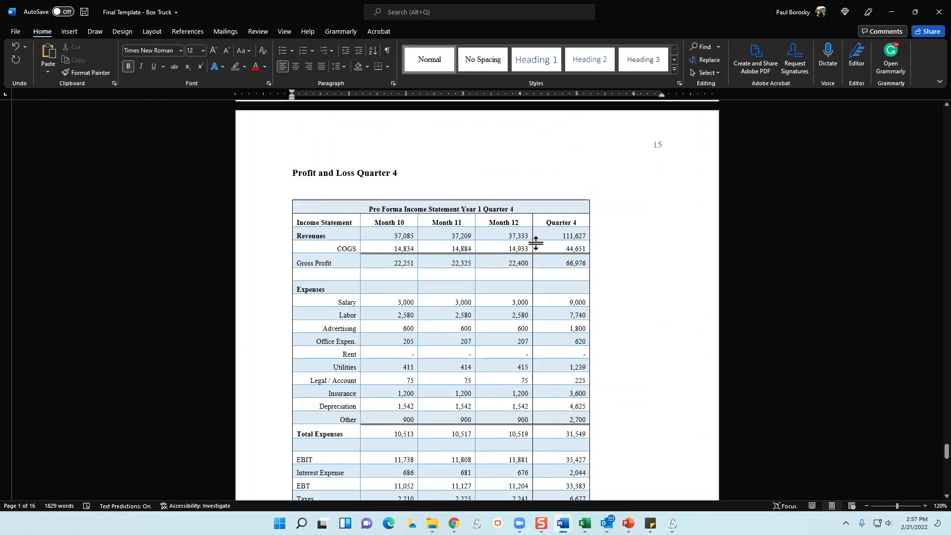
scroll(520, 252, "down", 20)
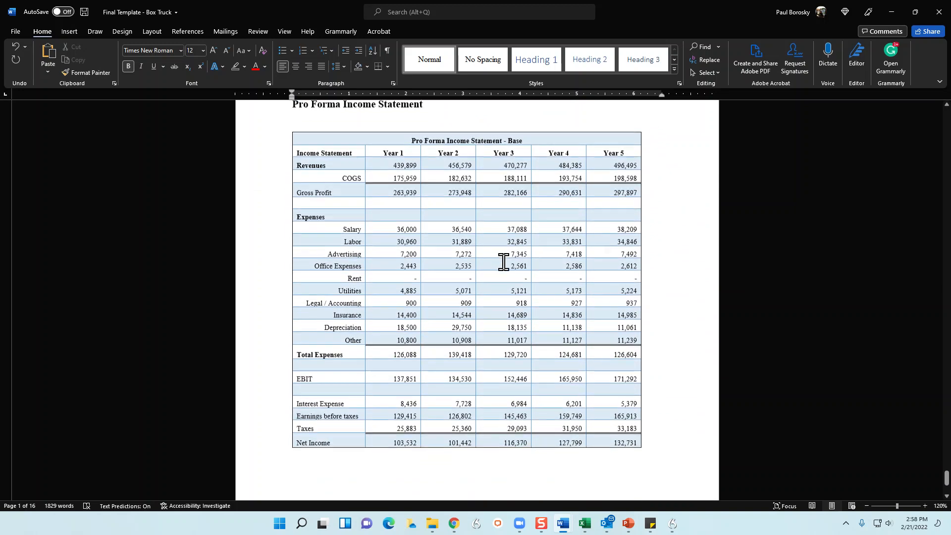
Switch to the Excel workbook and copy the five-year Pro Forma Income Statement - Base table from the Income Statement sheet.
left_click_drag(950, 184, 643, 0)
left_click(260, 493)
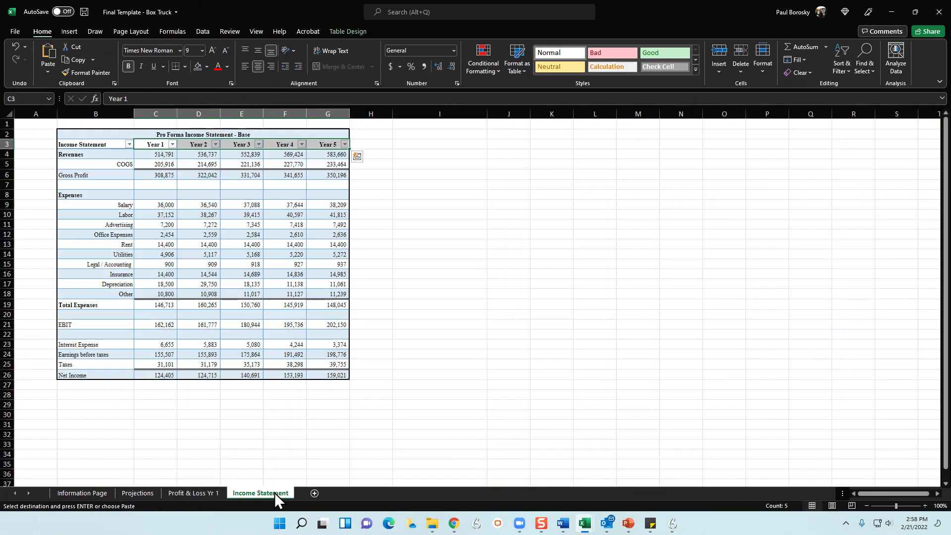
left_click(258, 124)
left_click_drag(246, 134, 219, 369)
key("ctrl+c")
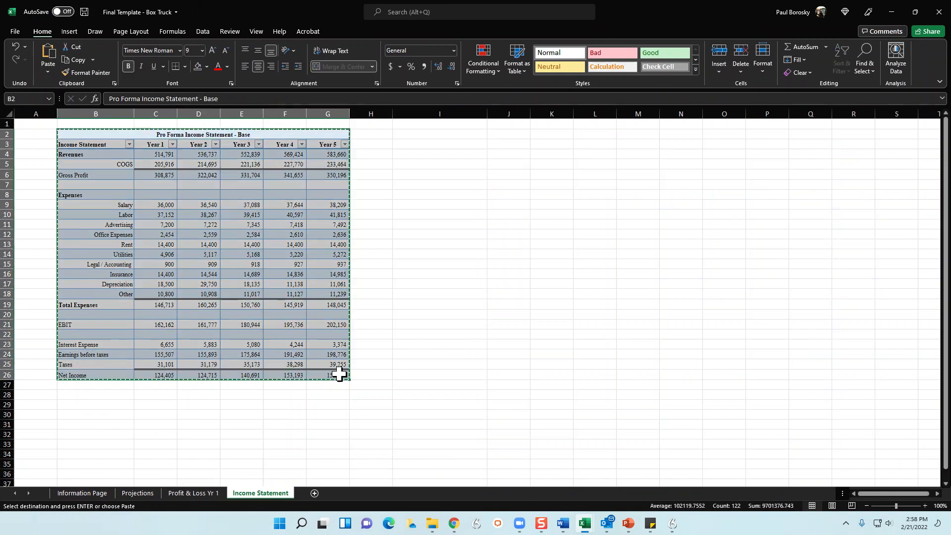
Replace the five-year Pro Forma Income Statement table in the Word document with the table copied from Excel.
key("alt+Tab")
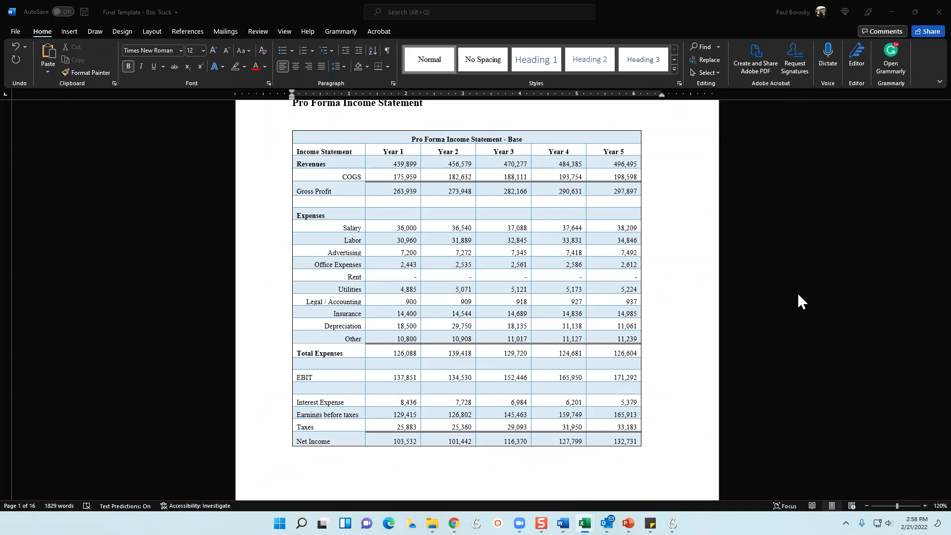
left_click_drag(636, 436, 426, 135)
key("BackSpace")
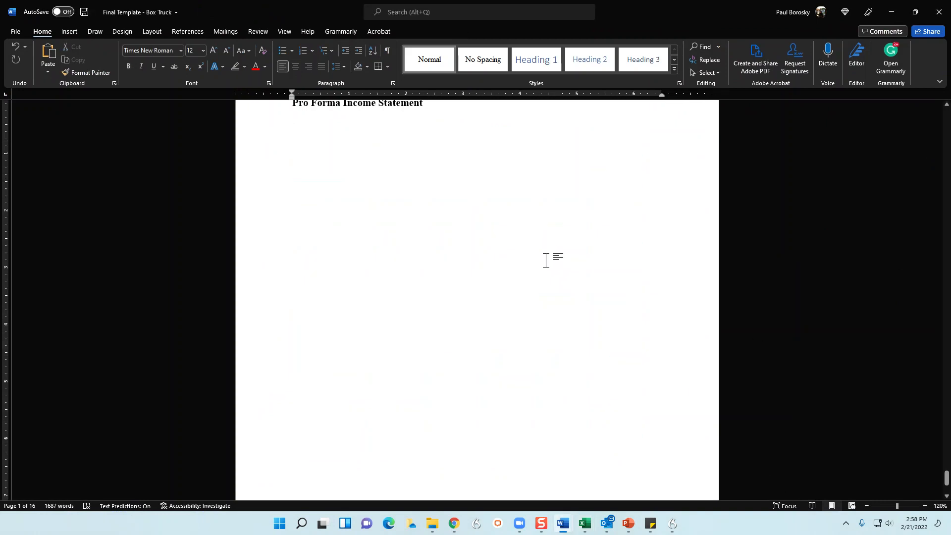
key("ctrl+v")
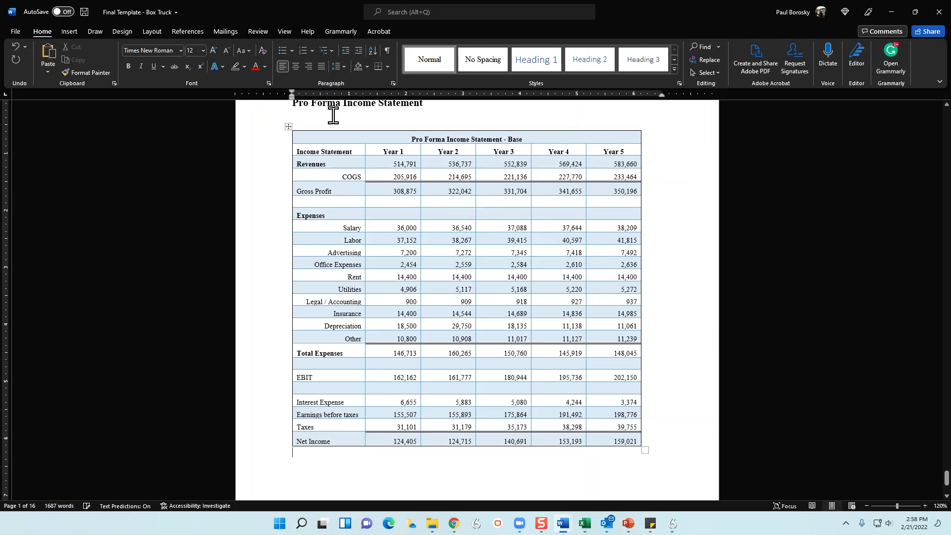
scroll(391, 297, "down", 5)
scroll(408, 268, "up", 5)
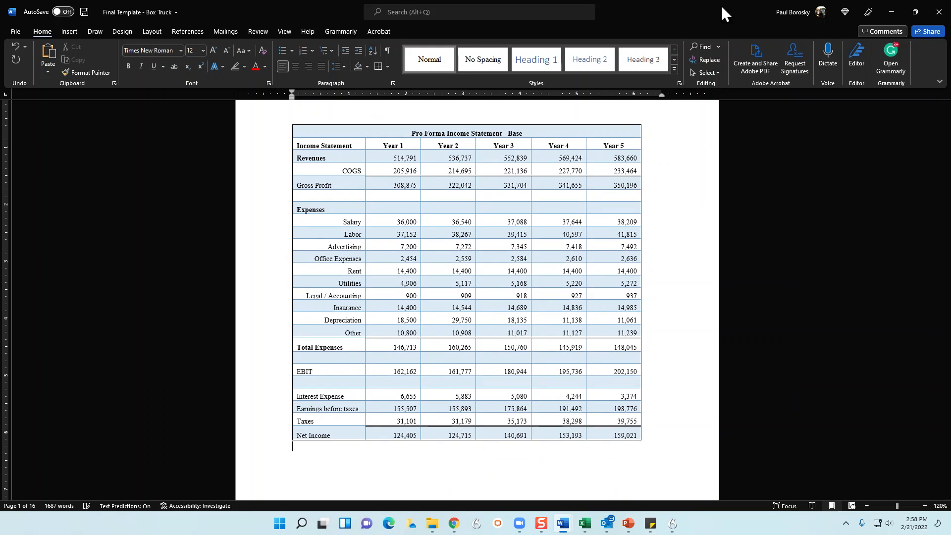
Switch to the Financial Projections presentation in PowerPoint and open its third slide.
left_click_drag(692, 7, 950, 15)
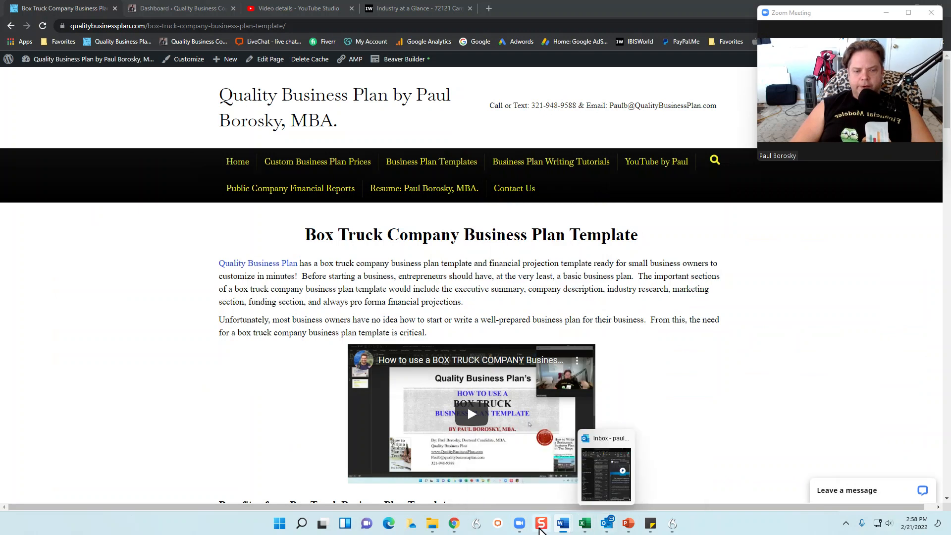
mouse_move(629, 529)
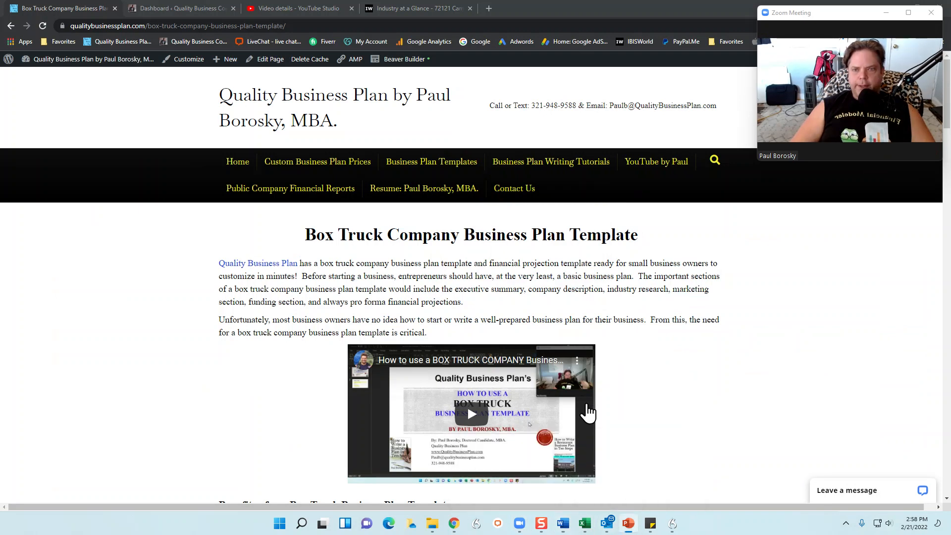
key("alt+Tab")
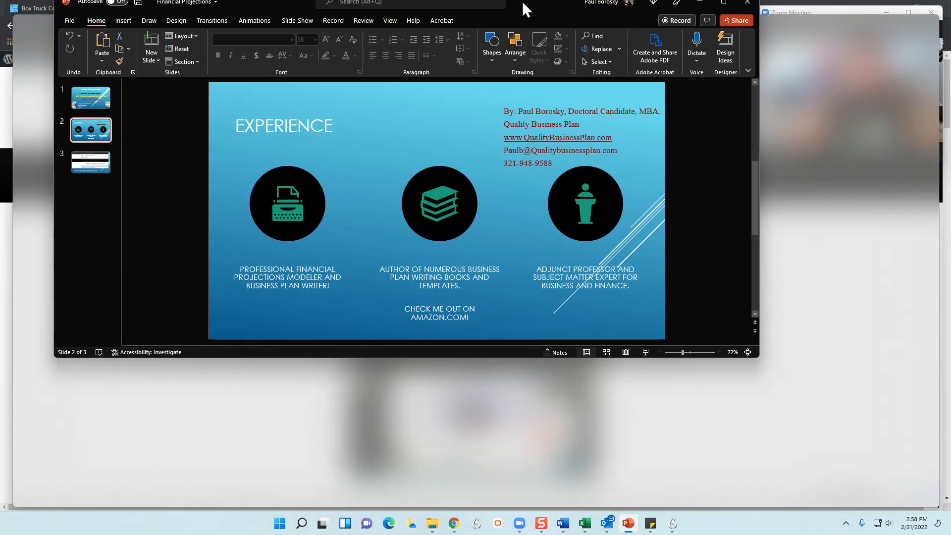
left_click(40, 213)
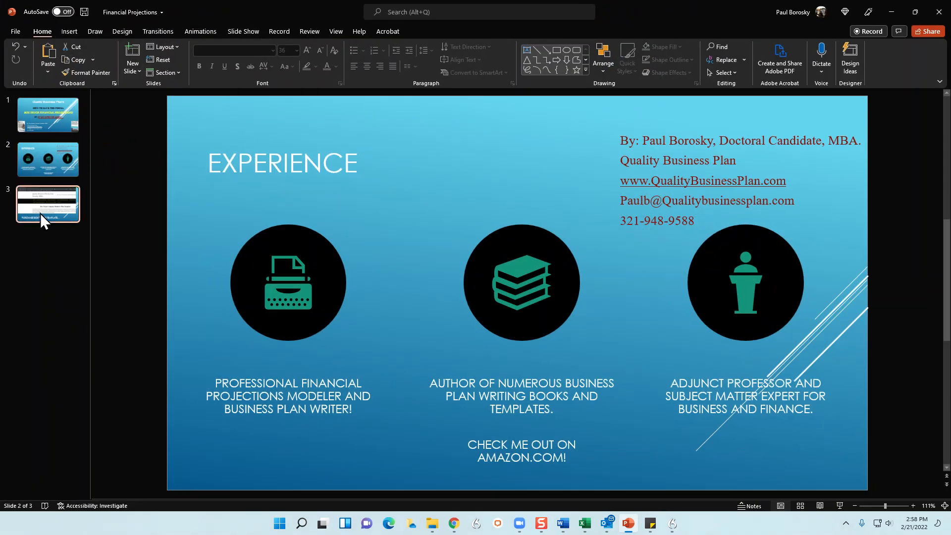